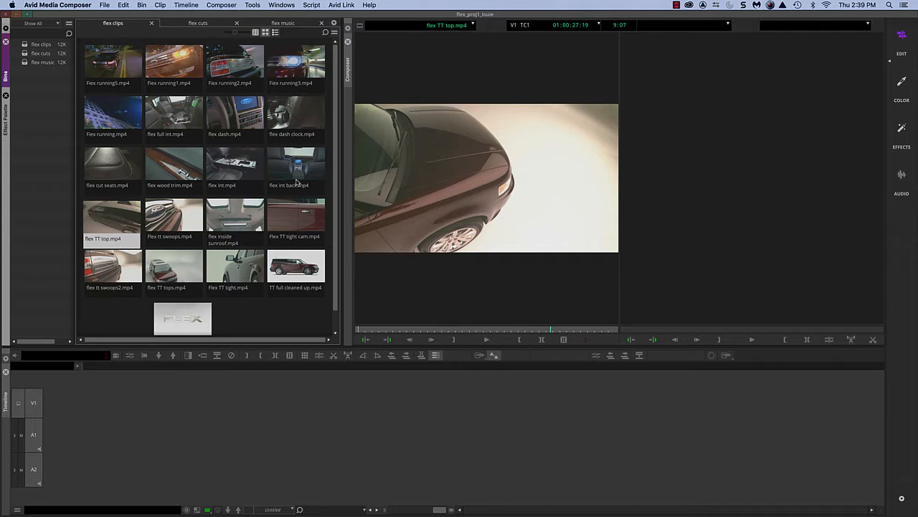
Review the contents of the flex music and flex cuts bins.
click(296, 25)
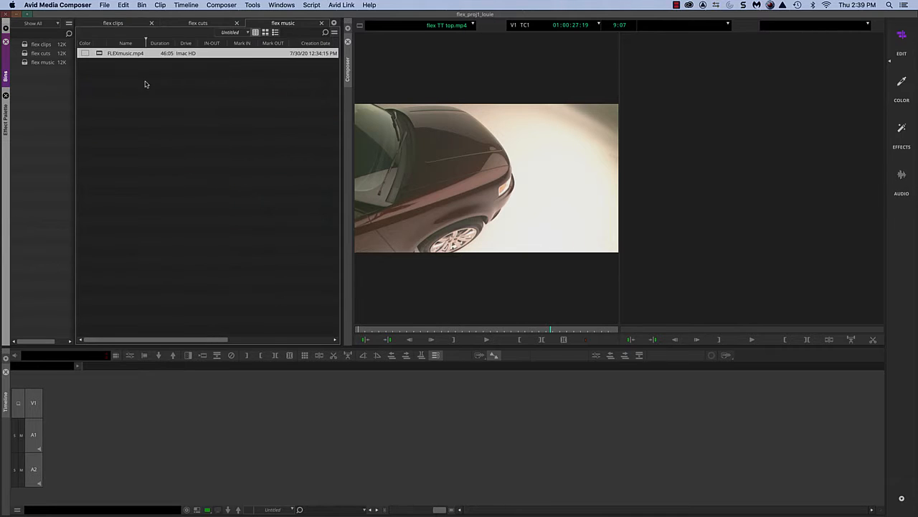
click(126, 80)
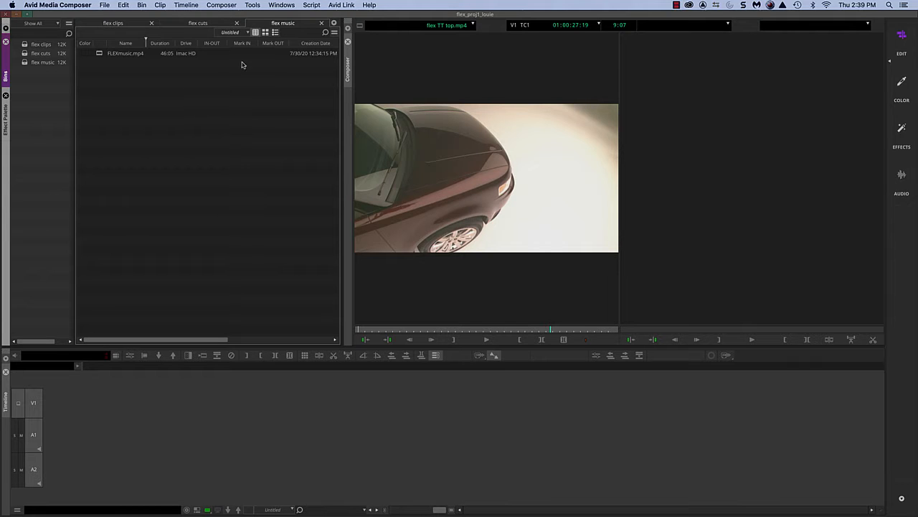
click(154, 26)
click(190, 23)
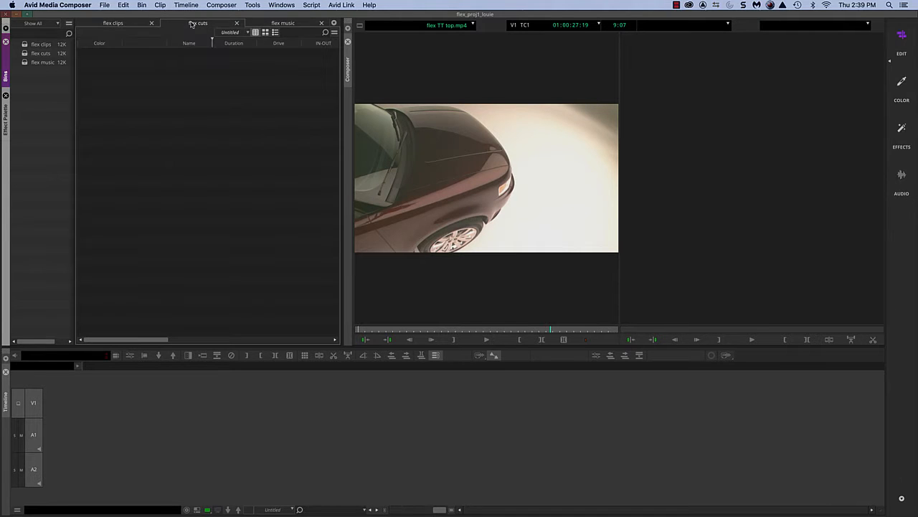
click(306, 26)
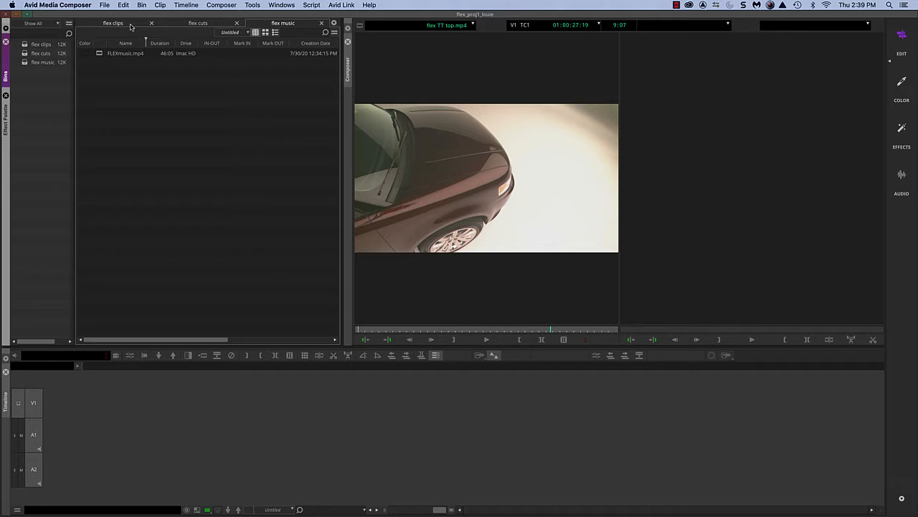
click(184, 26)
Set the background color of the flex music bin to dark plum.
click(281, 26)
right_click(202, 178)
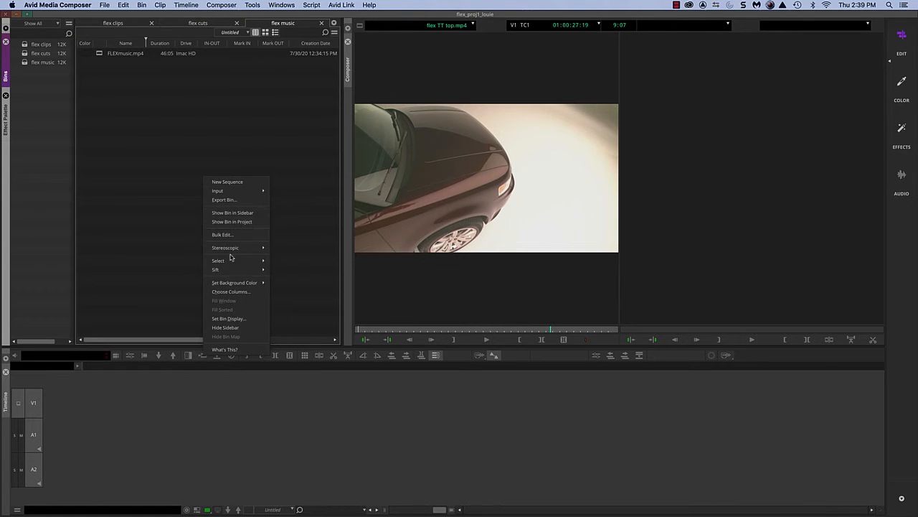
mouse_move(234, 285)
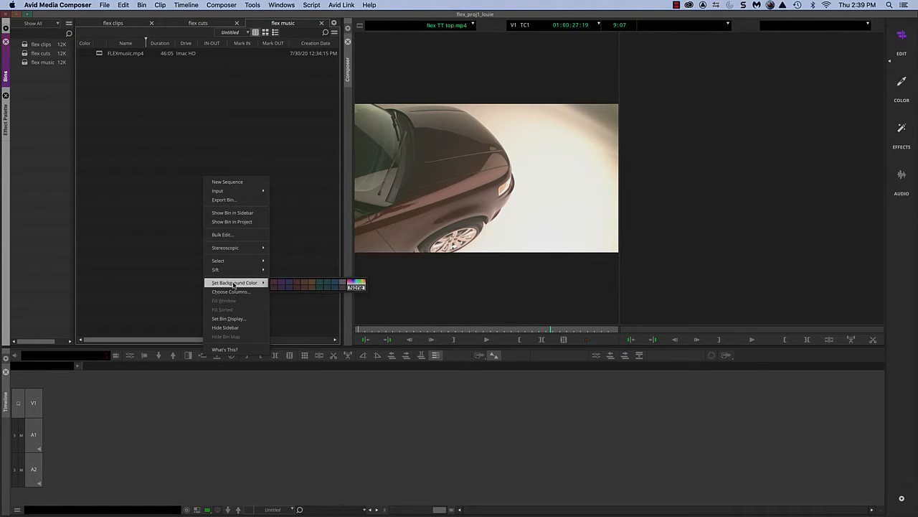
click(275, 283)
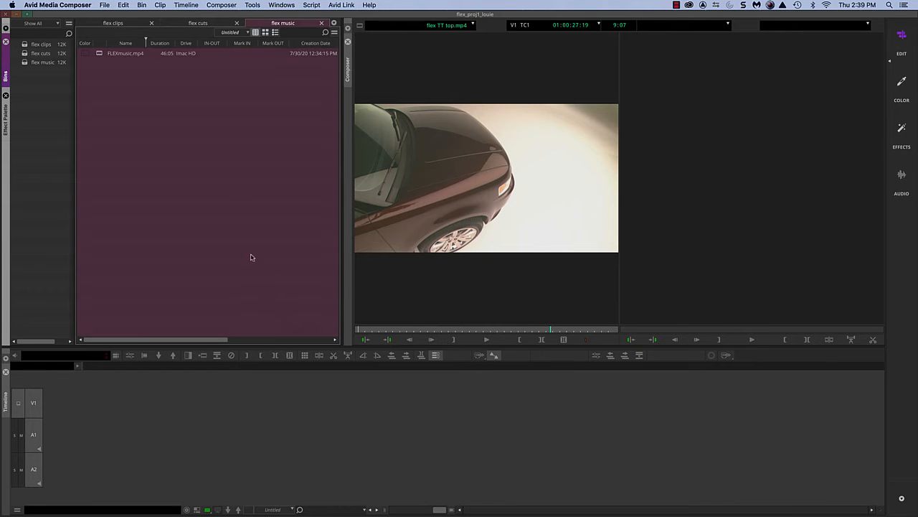
Set the background color of the flex clips bin, trying dark red first and settling on brown.
click(137, 27)
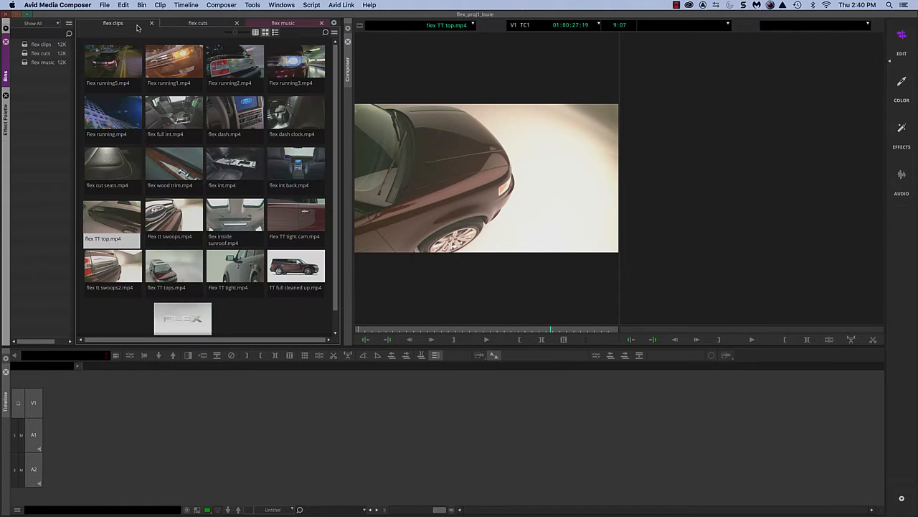
right_click(137, 27)
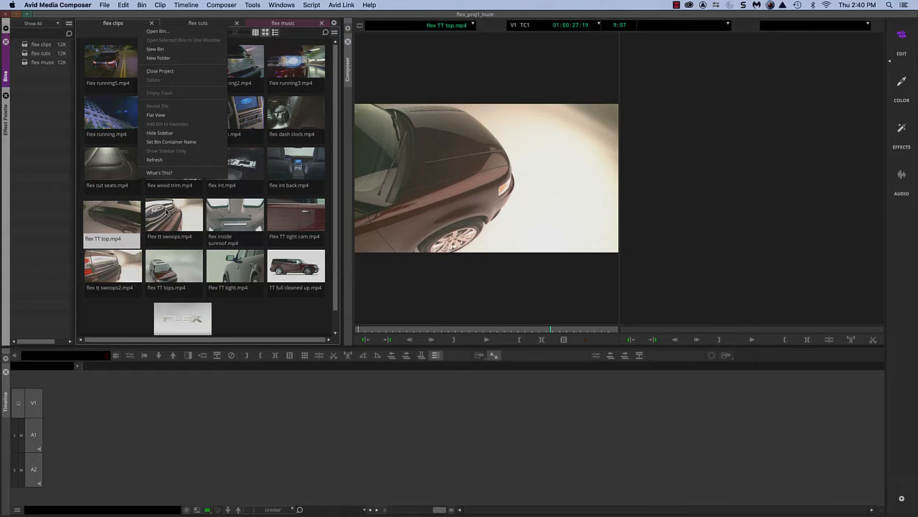
click(273, 313)
right_click(271, 314)
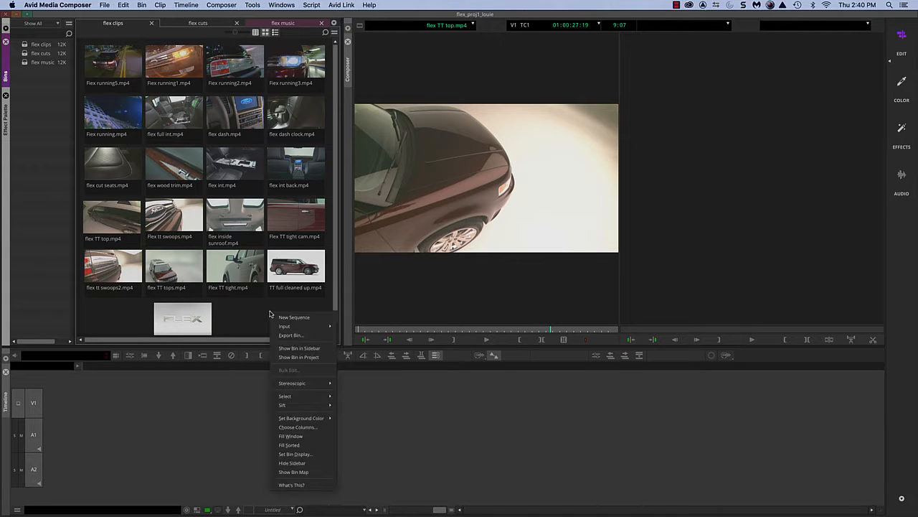
mouse_move(304, 422)
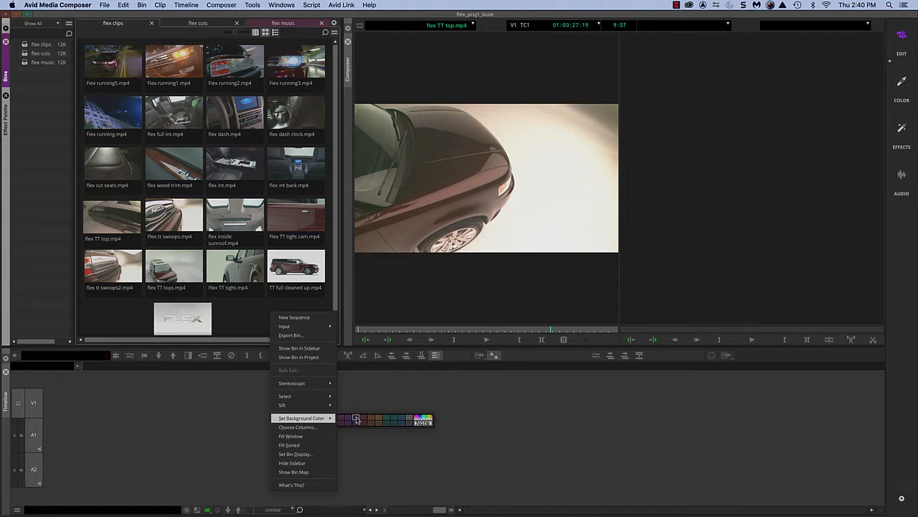
click(360, 420)
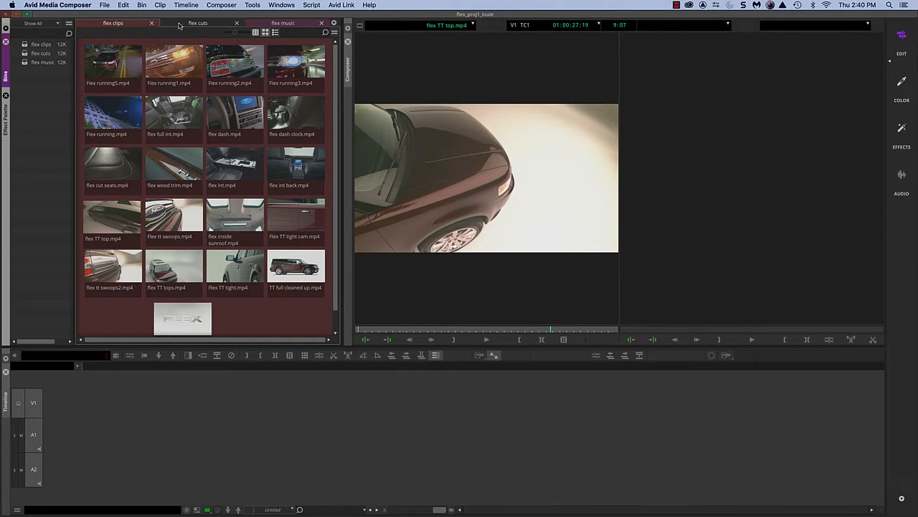
right_click(260, 327)
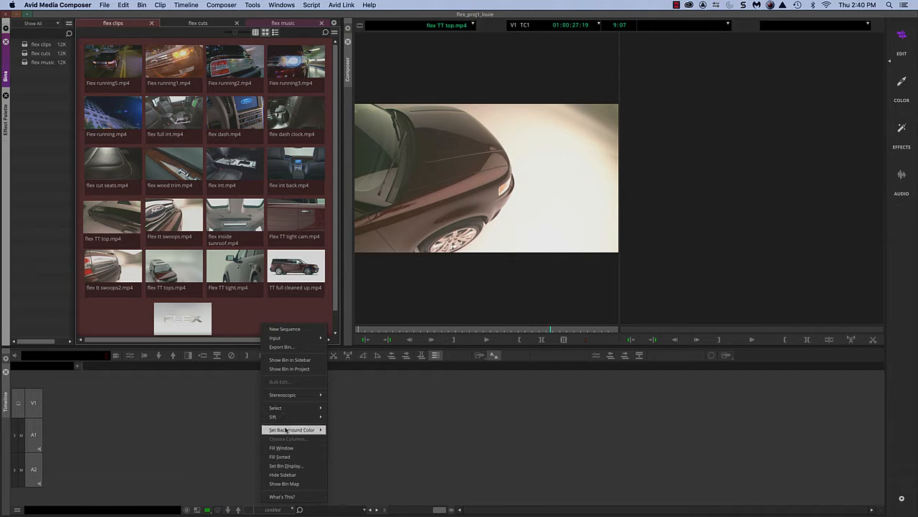
mouse_move(320, 432)
click(363, 431)
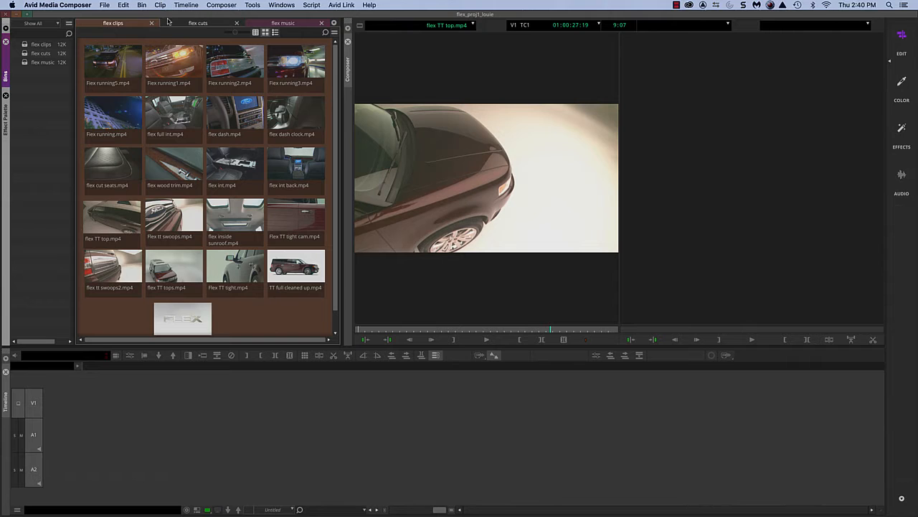
Set the background color of the flex cuts bin to dark green.
click(192, 24)
right_click(217, 156)
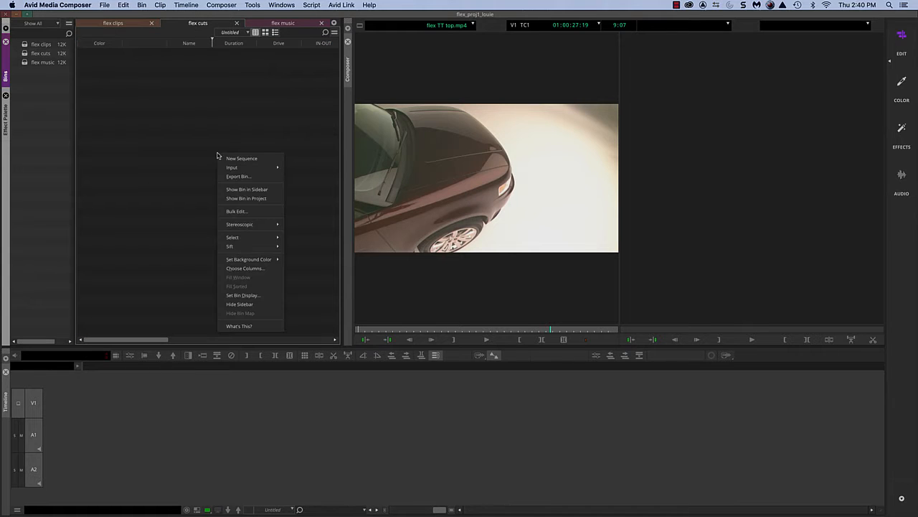
mouse_move(254, 262)
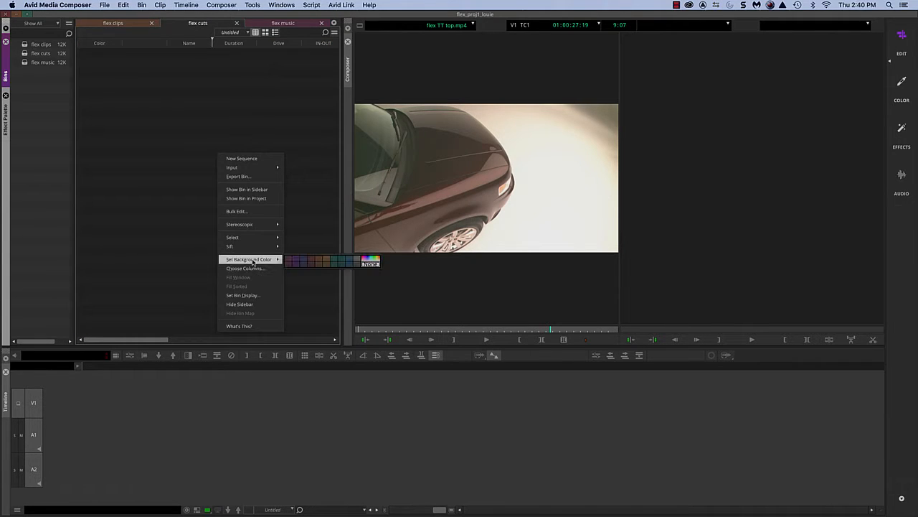
click(337, 262)
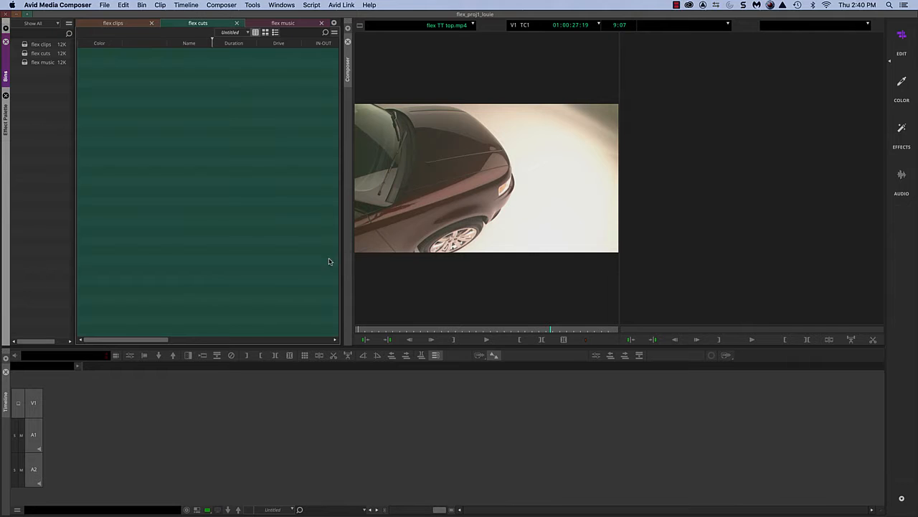
Look through the flex clips, flex cuts and flex music bins to compare their background colors.
click(118, 23)
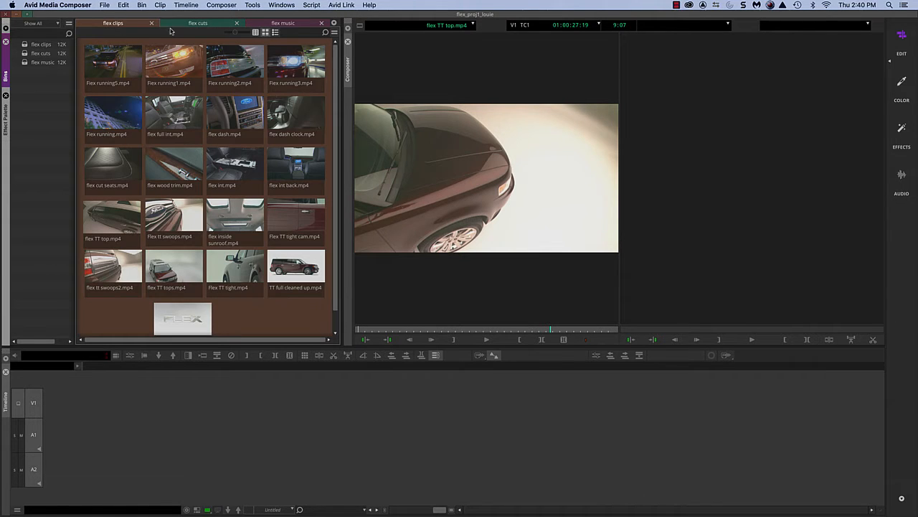
click(197, 24)
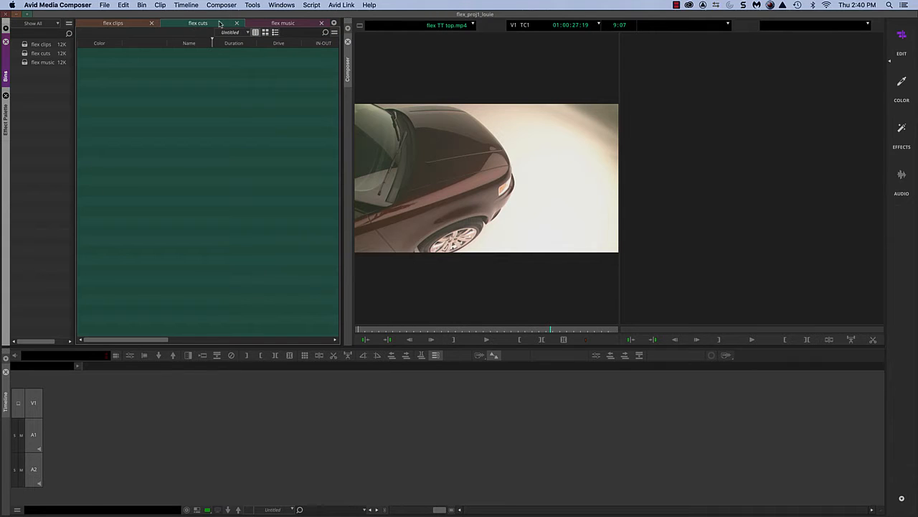
click(281, 25)
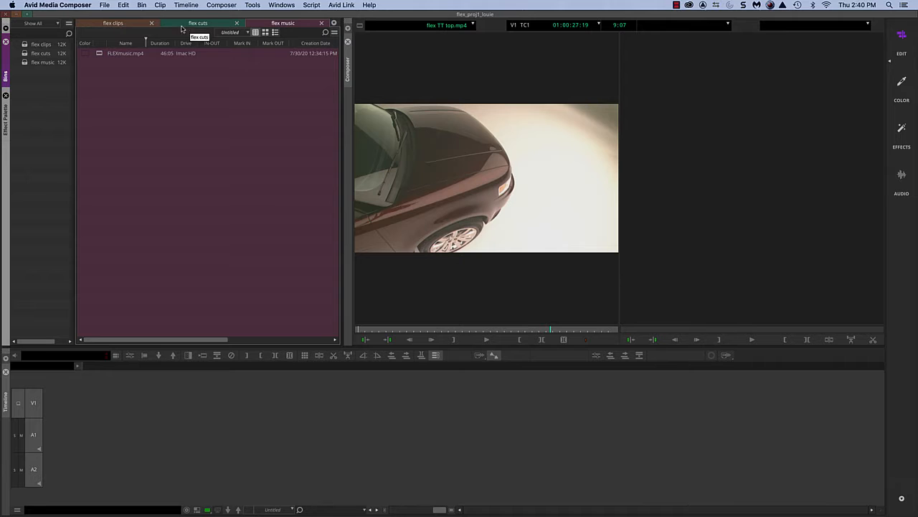
click(132, 27)
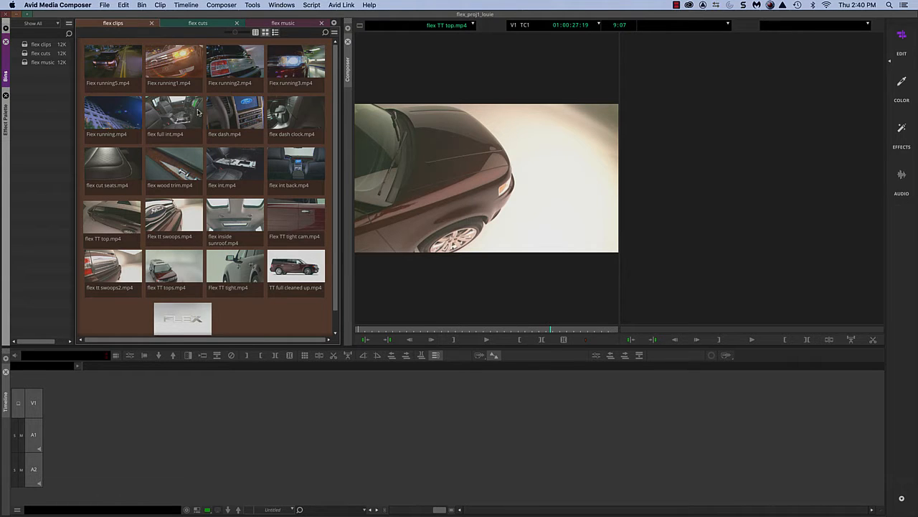
Splice FLEXmusic.mp4 from the flex music bin into a new sequence in the flex cuts bin and return the playhead to the start.
click(284, 23)
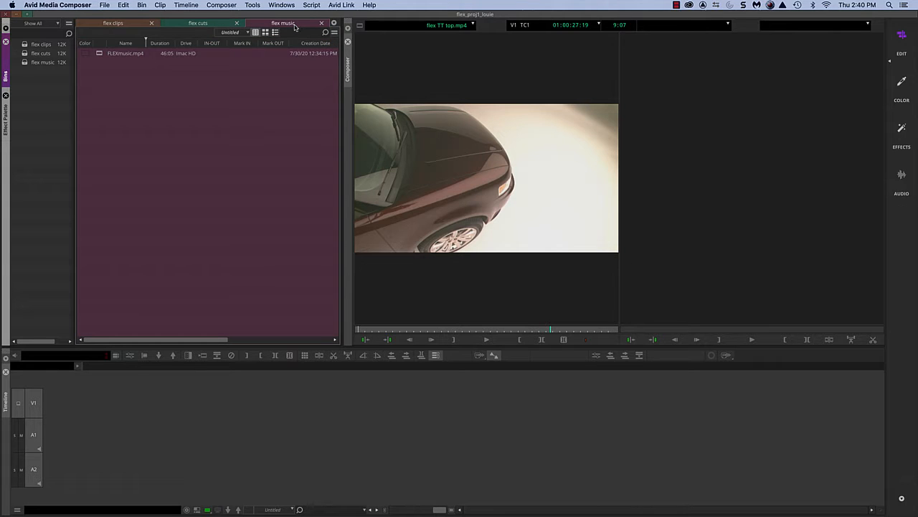
double_click(100, 54)
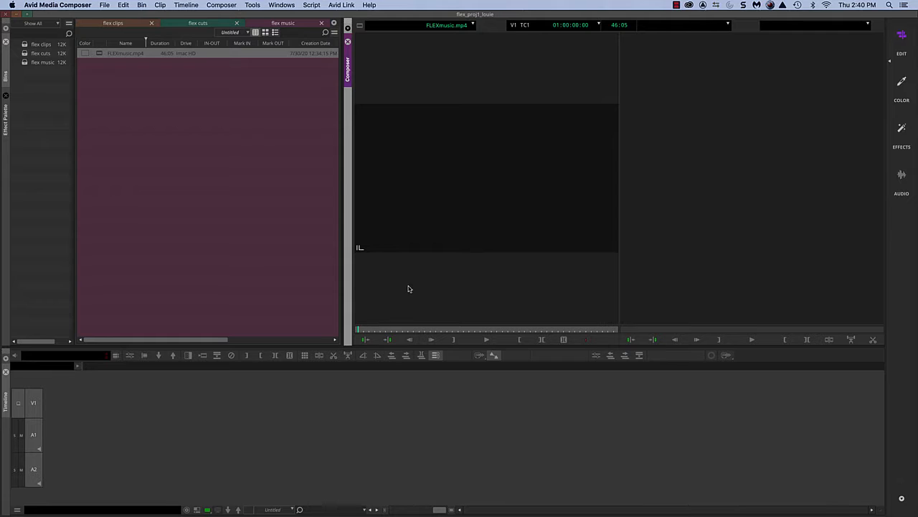
key(v)
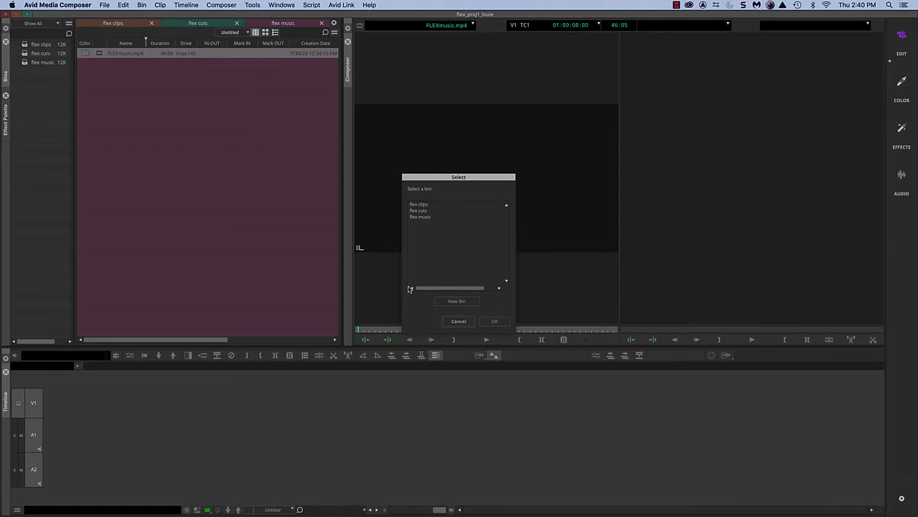
click(432, 219)
click(432, 211)
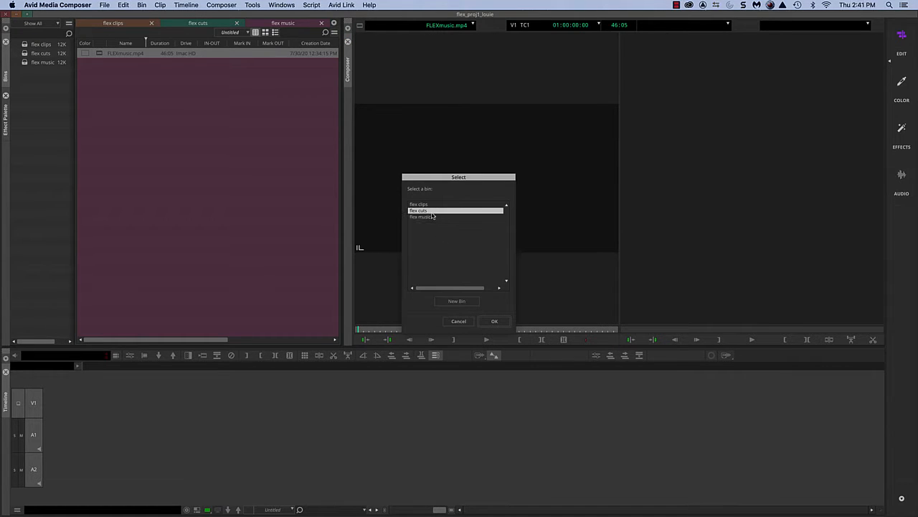
click(496, 321)
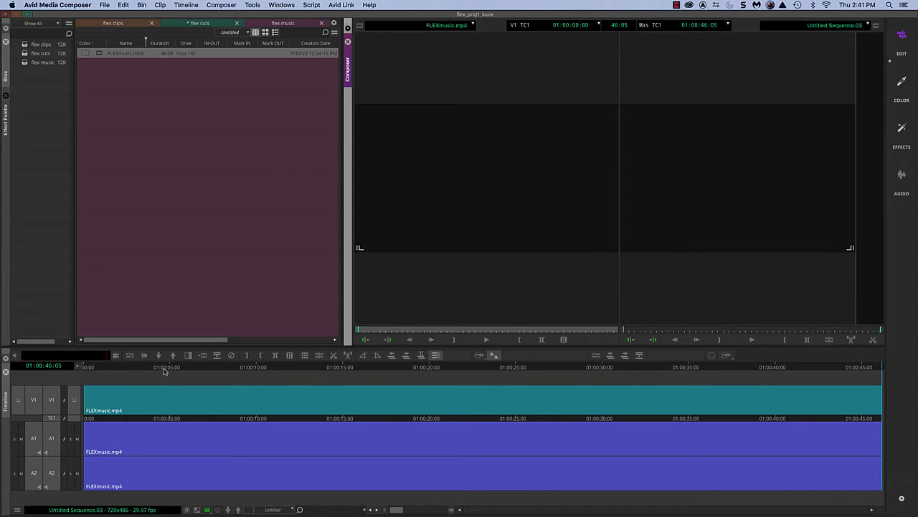
drag(135, 370, 84, 391)
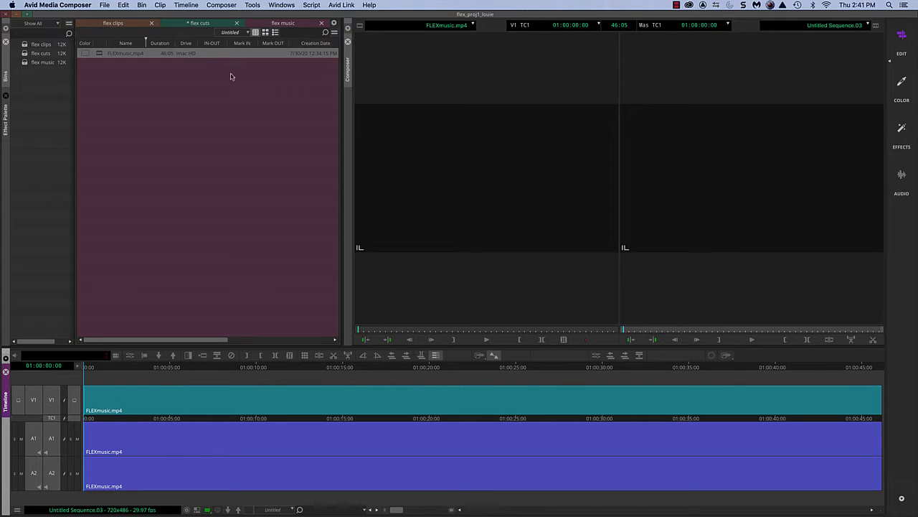
Rename the new sequence in the flex cuts bin as flex_cut1_ followed by the editor's first name.
click(204, 26)
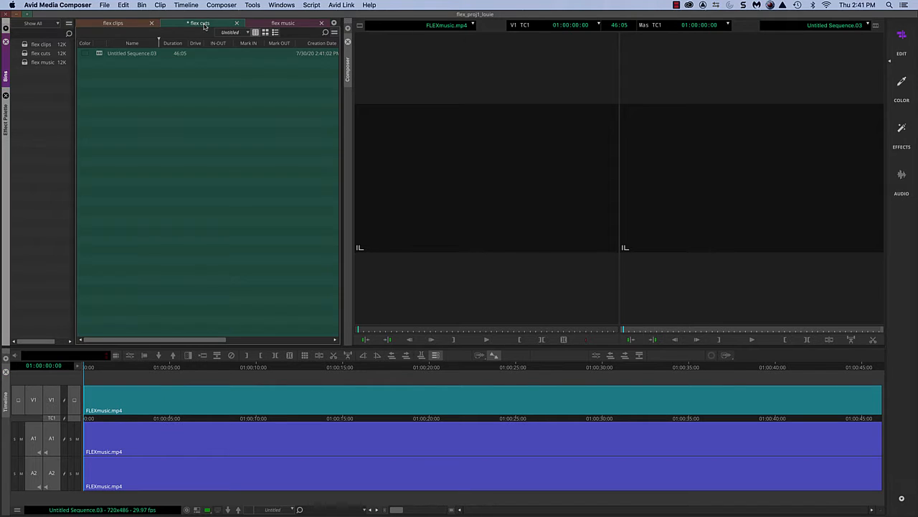
click(127, 54)
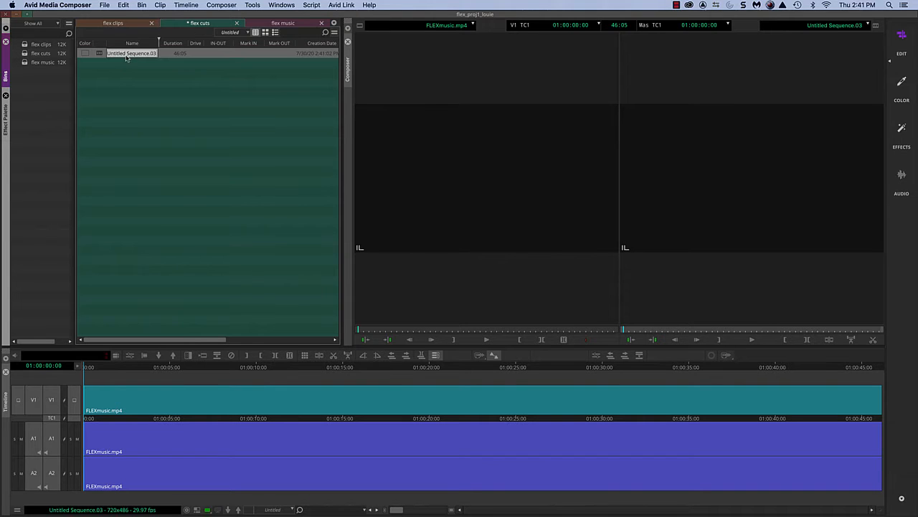
text(flex_cut1_louie)
click(127, 70)
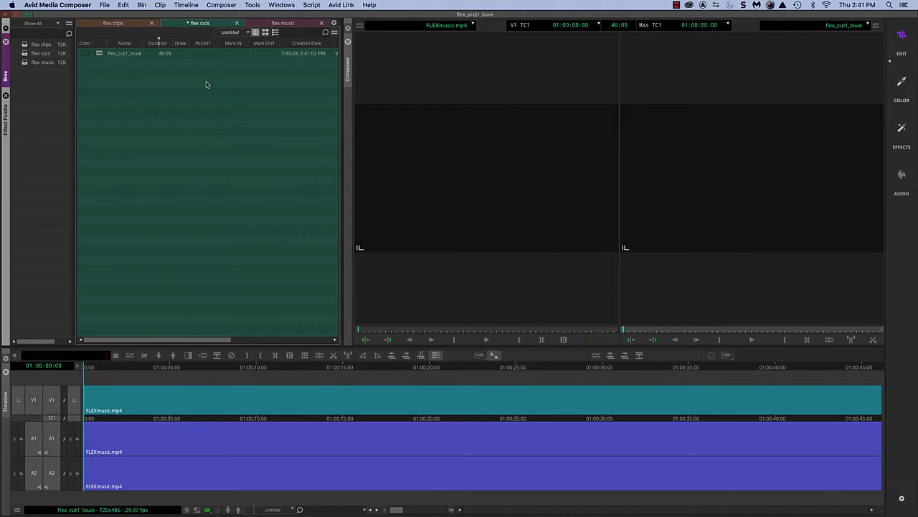
Play the sequence near its beginning and again close to its end to check the music.
drag(101, 368, 121, 371)
key(space)
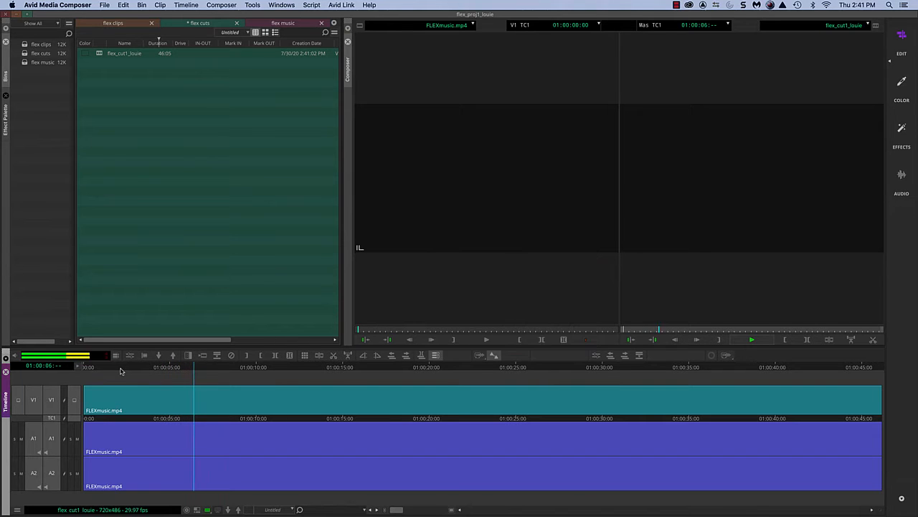
key(space)
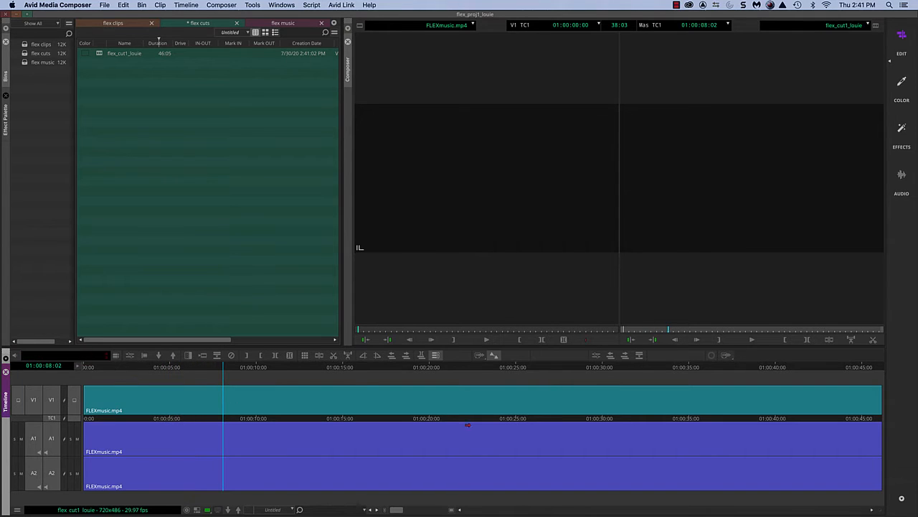
click(851, 368)
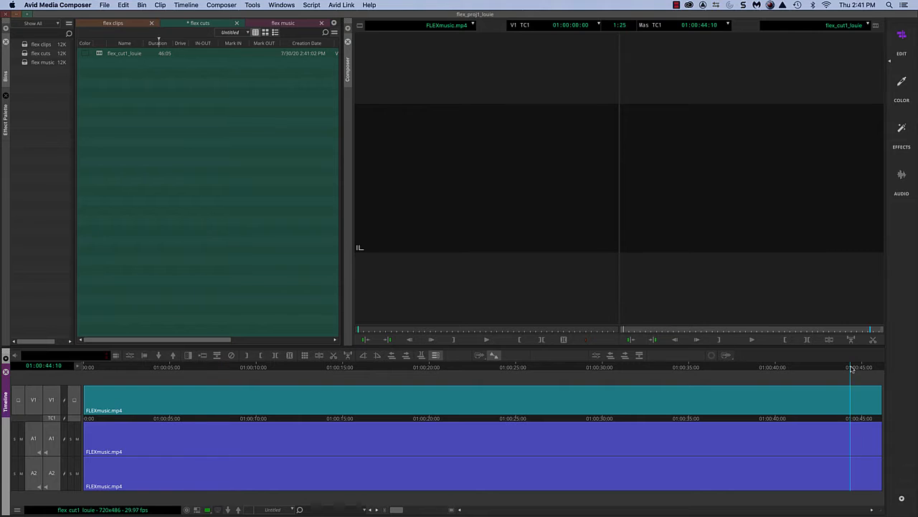
key(space)
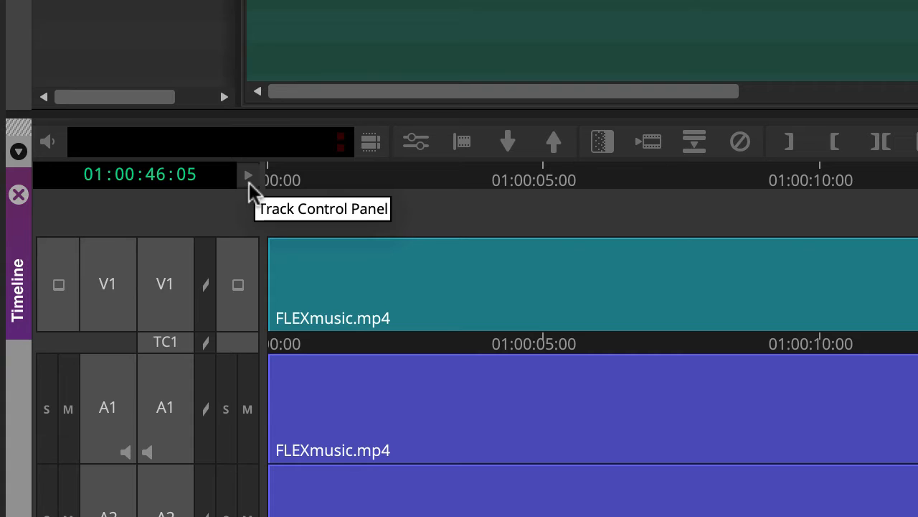
Expand the timeline's track controls and turn on the audio waveforms for tracks A1 and A2.
click(248, 177)
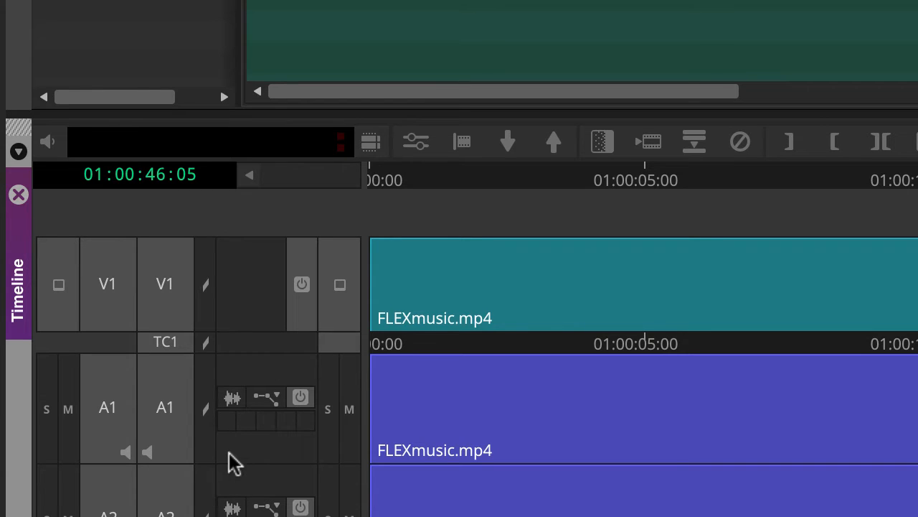
click(232, 399)
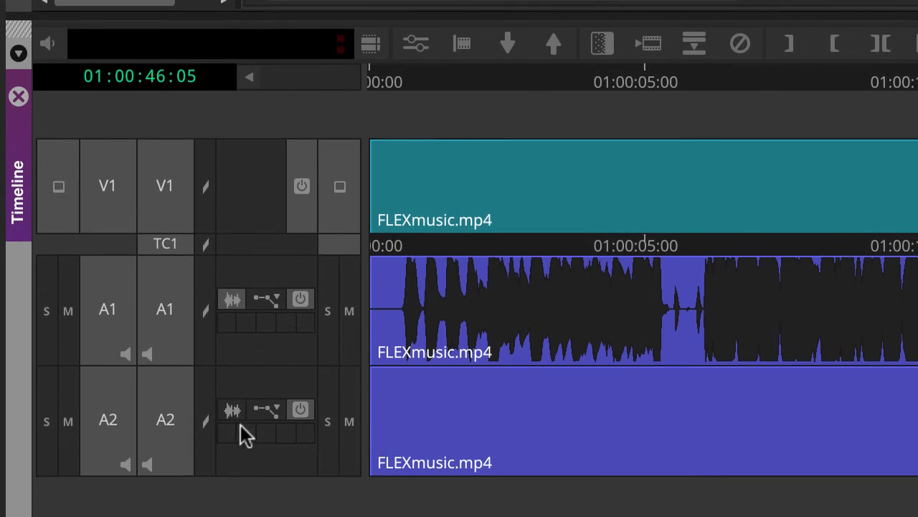
click(233, 411)
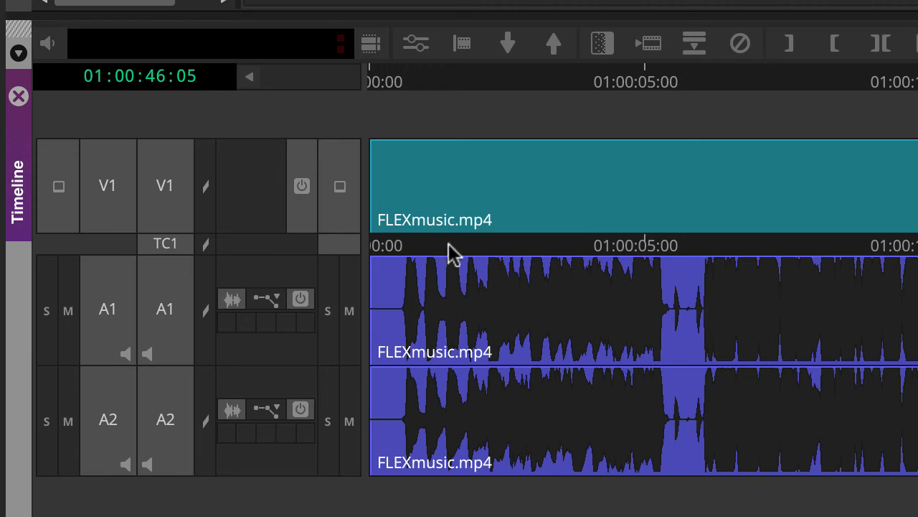
Find the silence before the first beat, mark it from the sequence start to 01:00:00:16, and extract it from all tracks.
drag(396, 88, 301, 122)
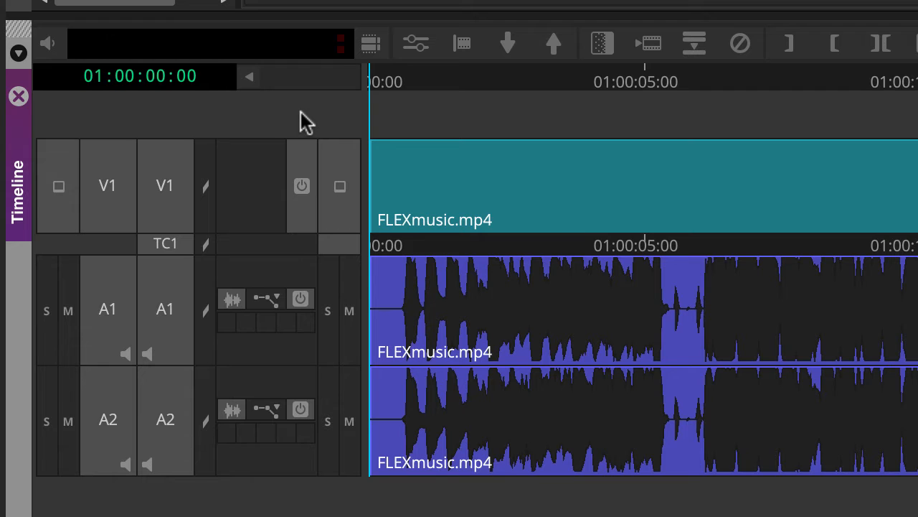
key(space)
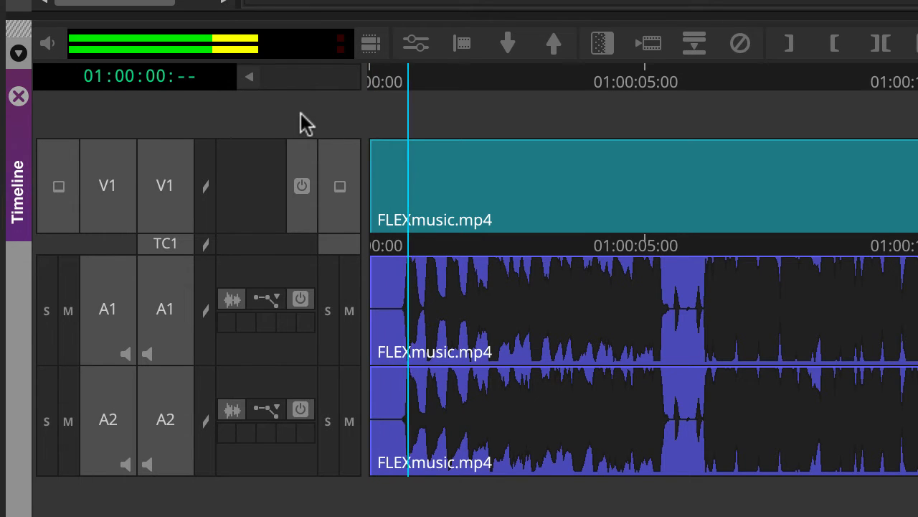
key(space)
click(412, 86)
drag(413, 87, 399, 102)
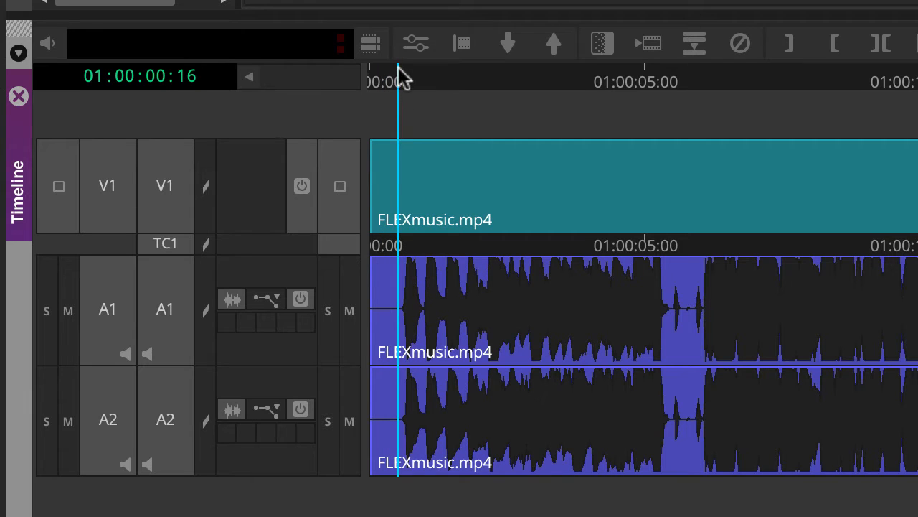
key(Home)
drag(365, 96, 402, 89)
key(i)
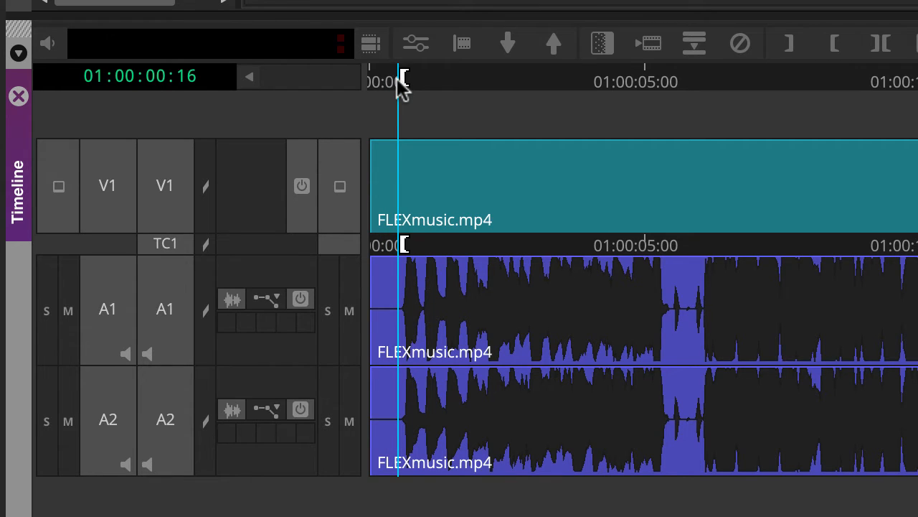
drag(390, 92, 284, 122)
key(o)
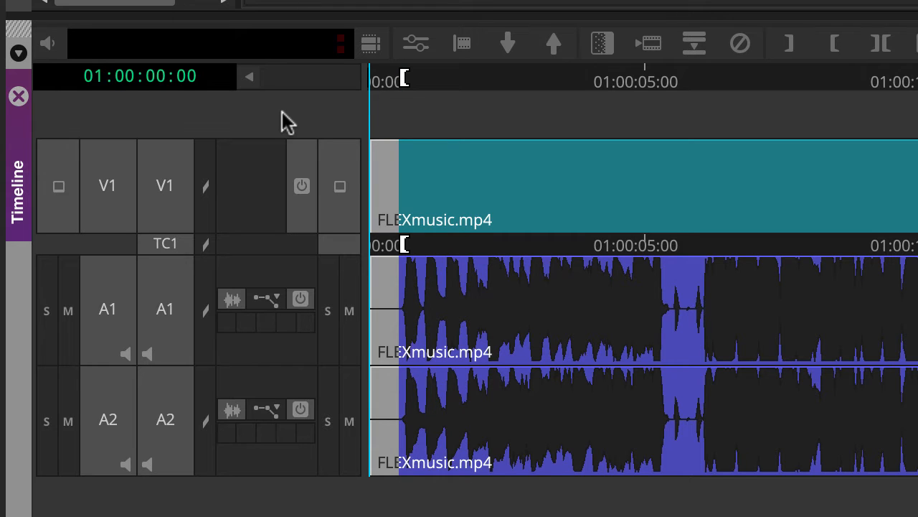
key(x)
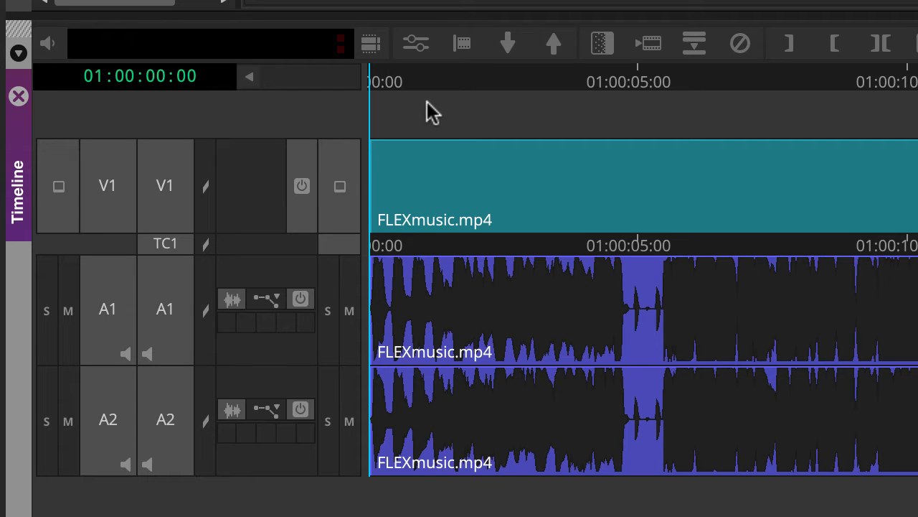
Play the trimmed sequence from its start through the quiet gap near 01:00:05:00.
key(space)
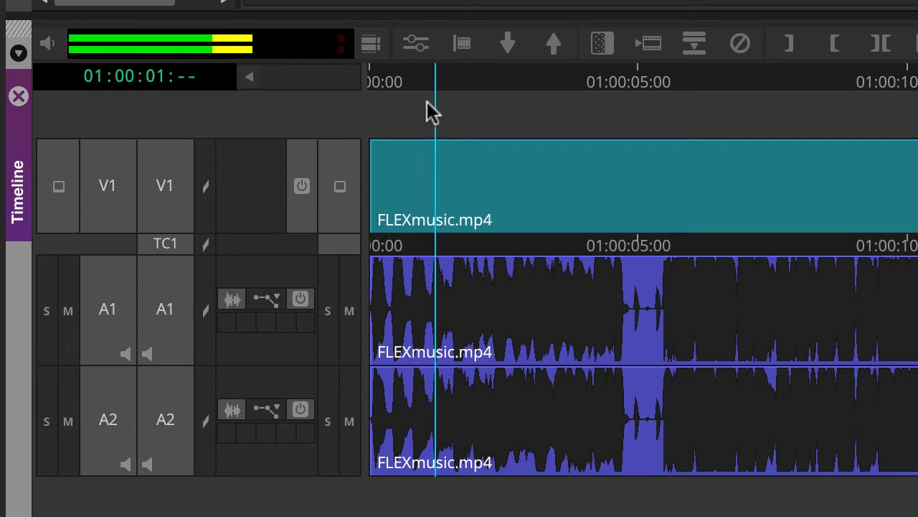
key(space)
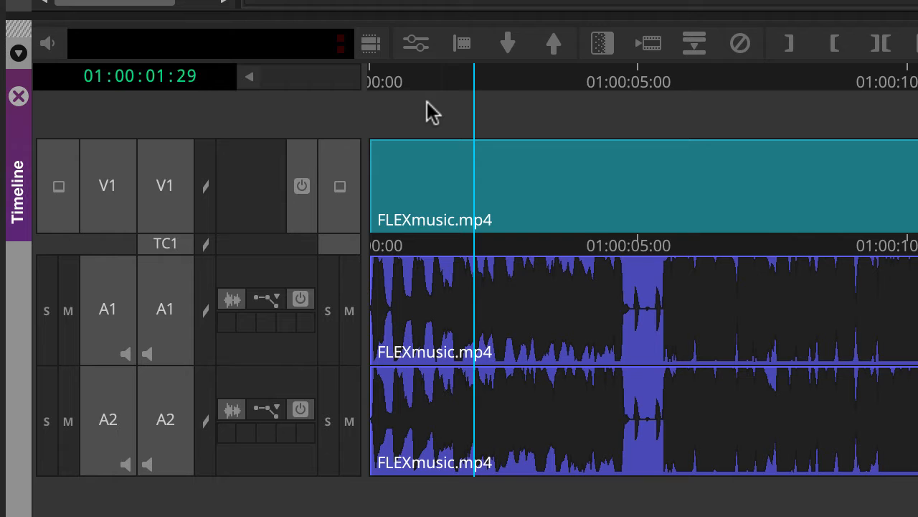
key(space)
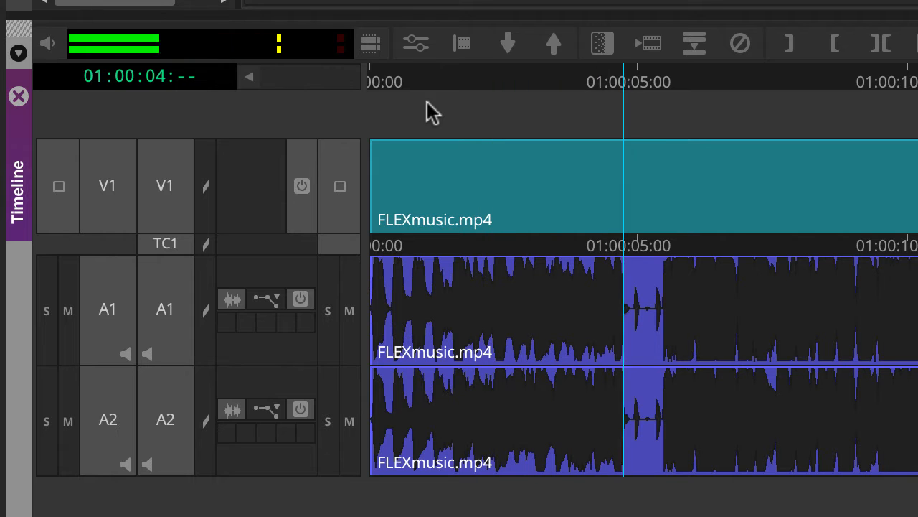
key(space)
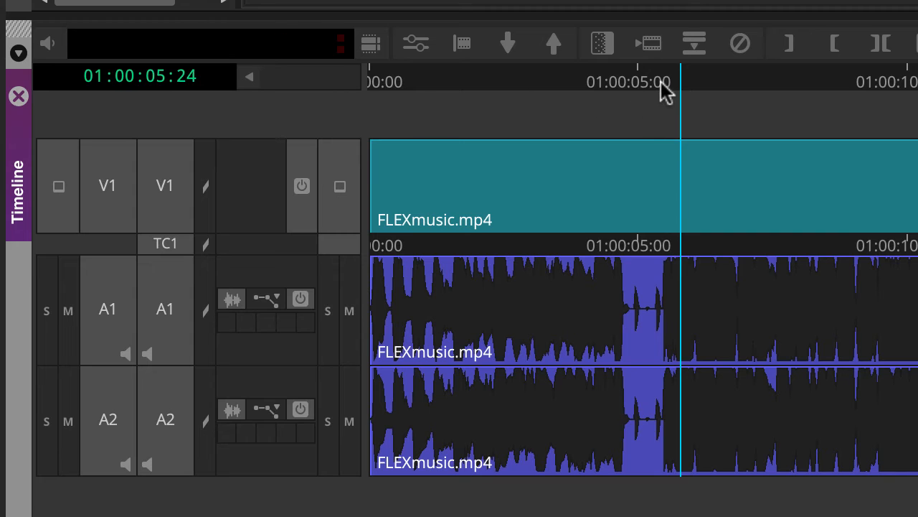
Park the playhead in the quiet gap near 01:00:05:00 and zoom the timeline until the gap's individual frames and waveform peaks are distinguishable.
click(645, 81)
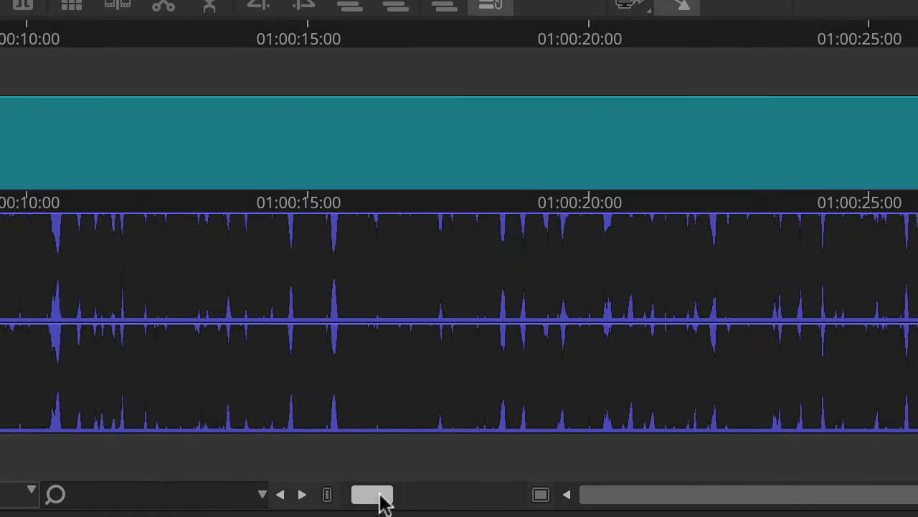
drag(380, 498, 409, 499)
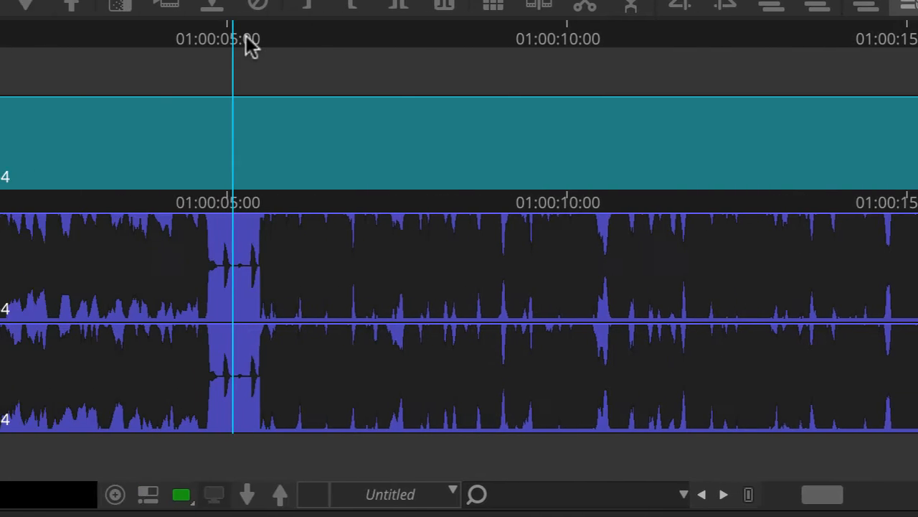
click(460, 41)
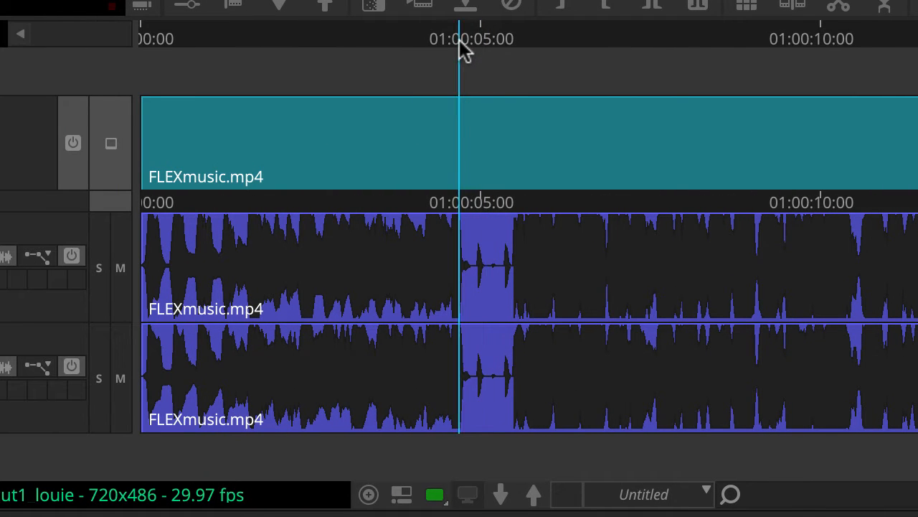
click(489, 35)
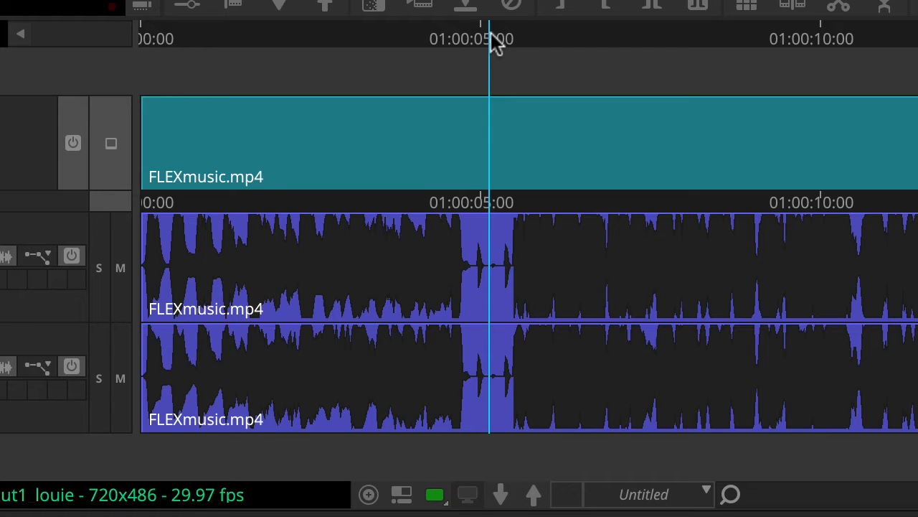
key(super+bracketright)
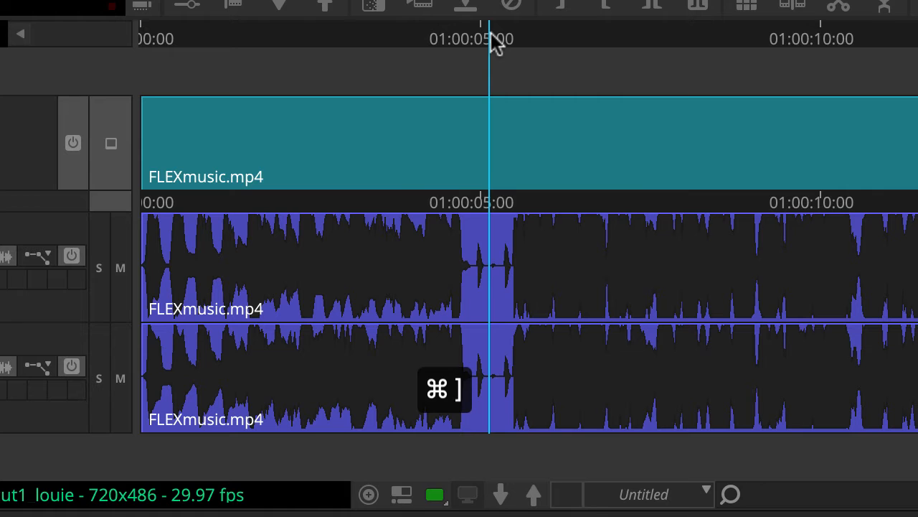
key(super+bracketright)
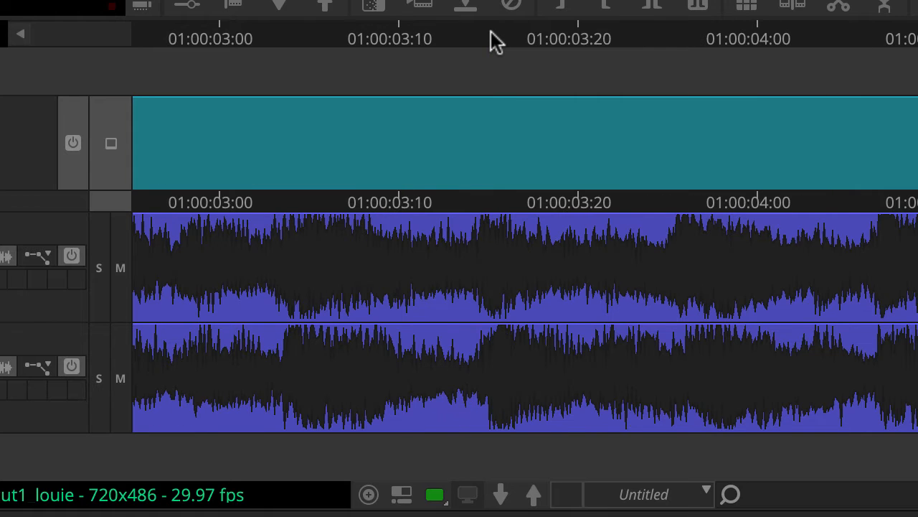
key(super+bracketleft)
key(super+bracketleft)
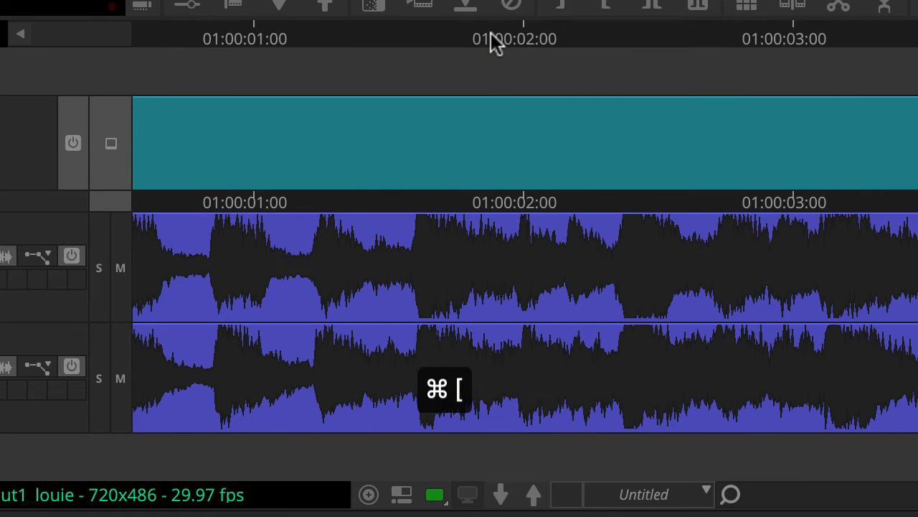
key(super+bracketright)
key(super+bracketright)
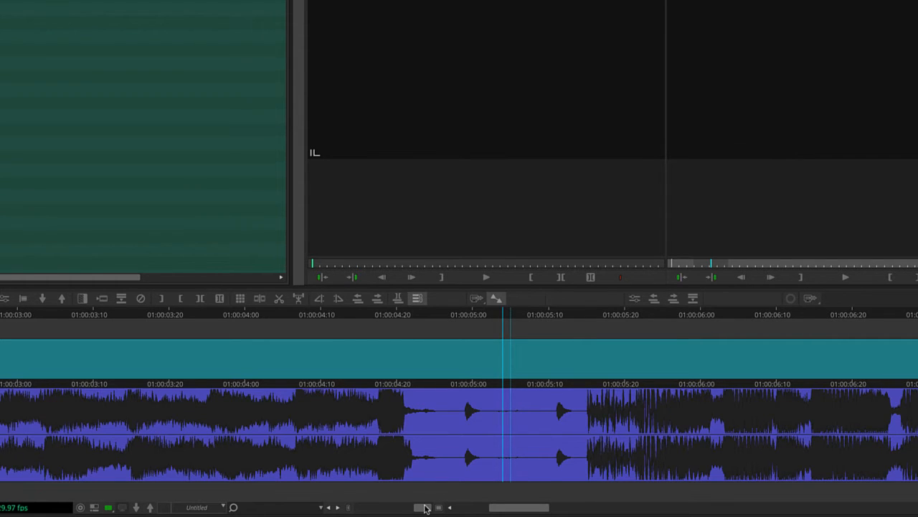
key(super+bracketright)
key(super+bracketright)
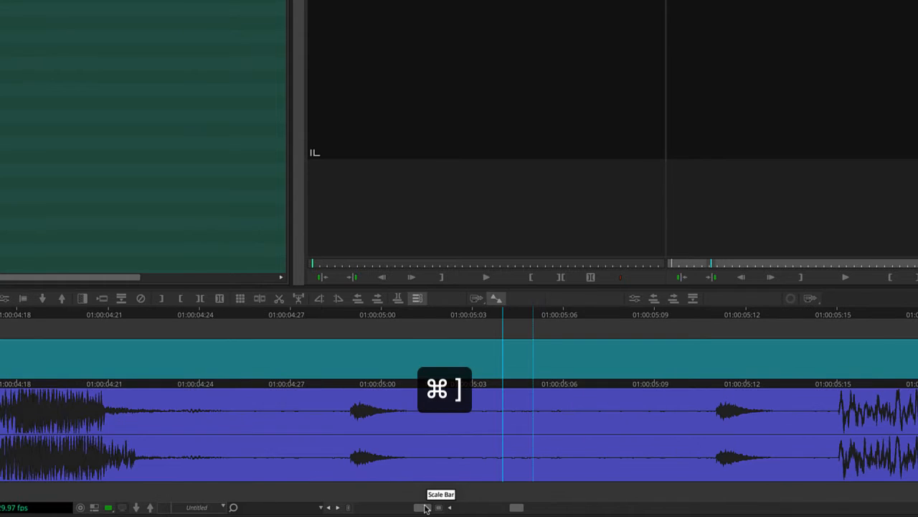
key(super+bracketright)
key(super+bracketleft)
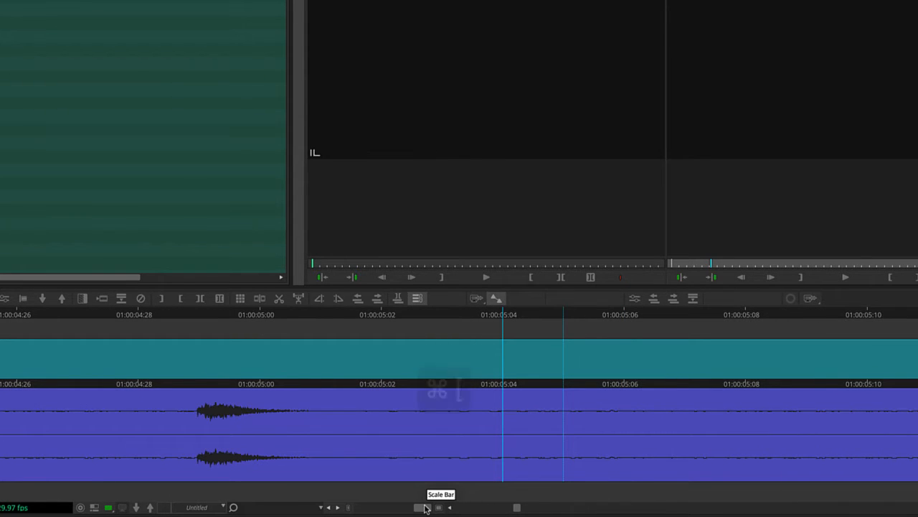
key(super+bracketleft)
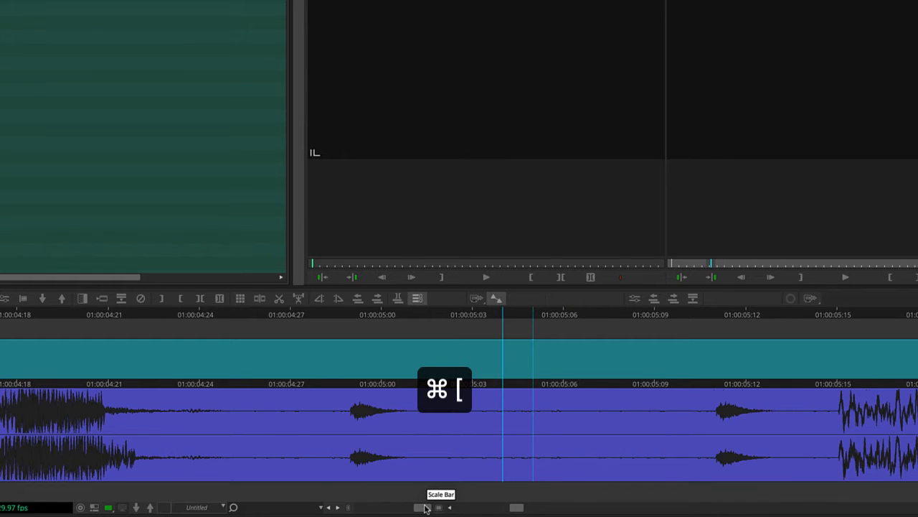
key(super+bracketleft)
key(super+bracketright)
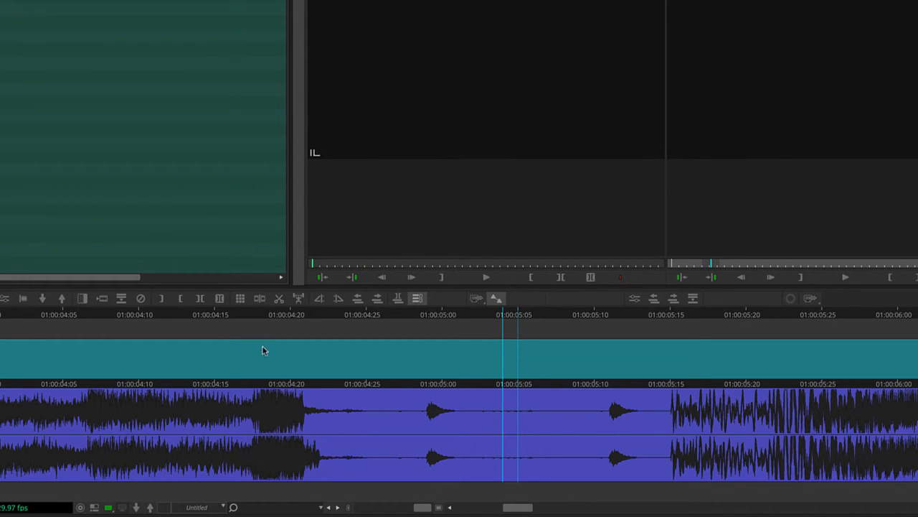
Scrub and repeatedly play the music across the quiet gap around 01:00:05:00 to match the isolated beats to their waveform peaks.
click(254, 314)
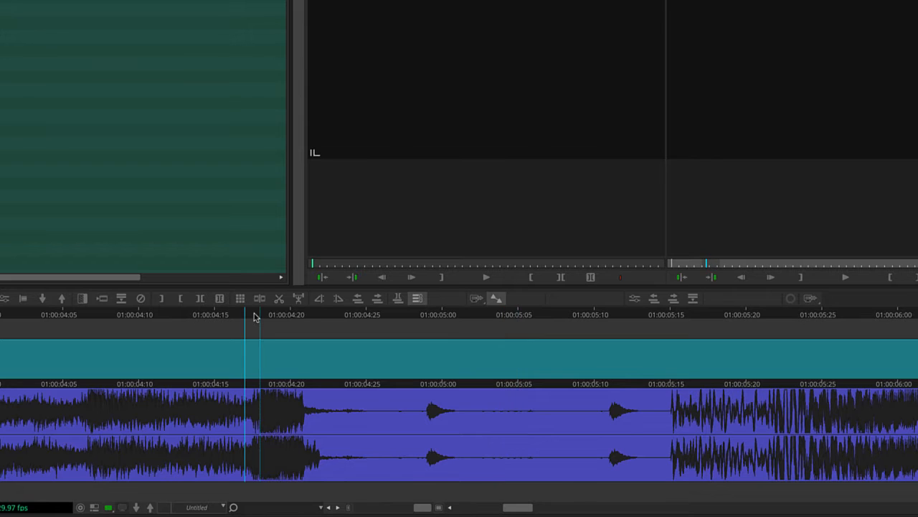
drag(256, 314, 364, 322)
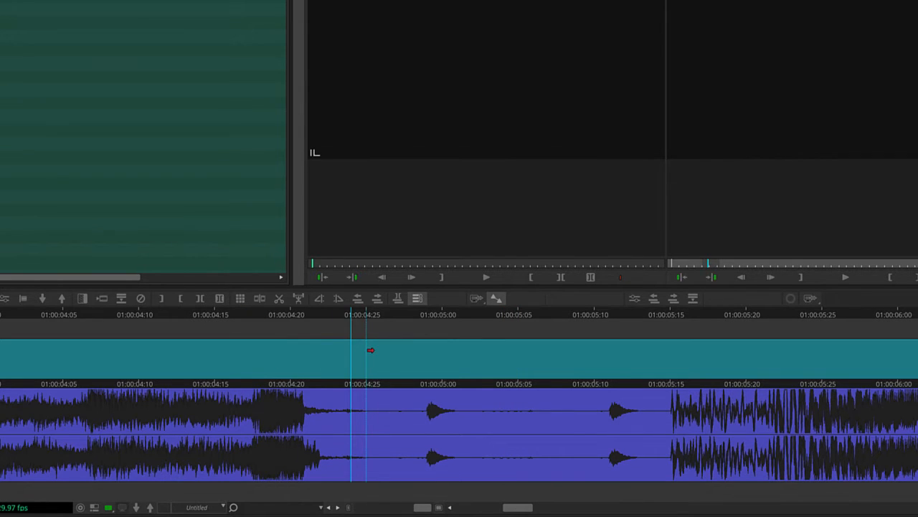
drag(148, 315, 74, 326)
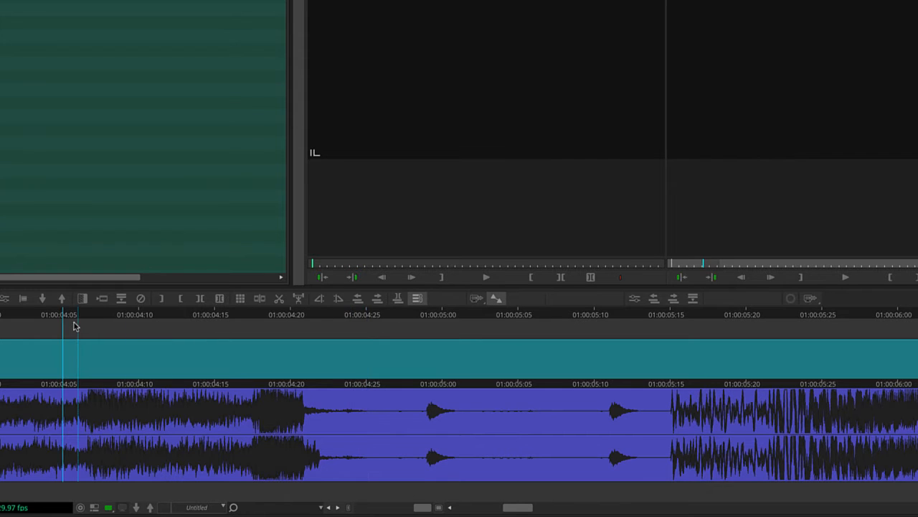
key(space)
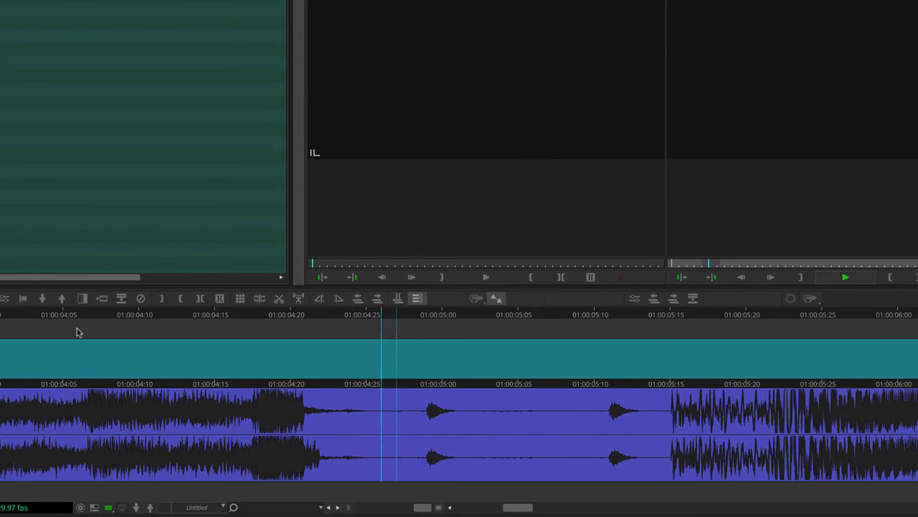
drag(246, 320, 190, 342)
key(space)
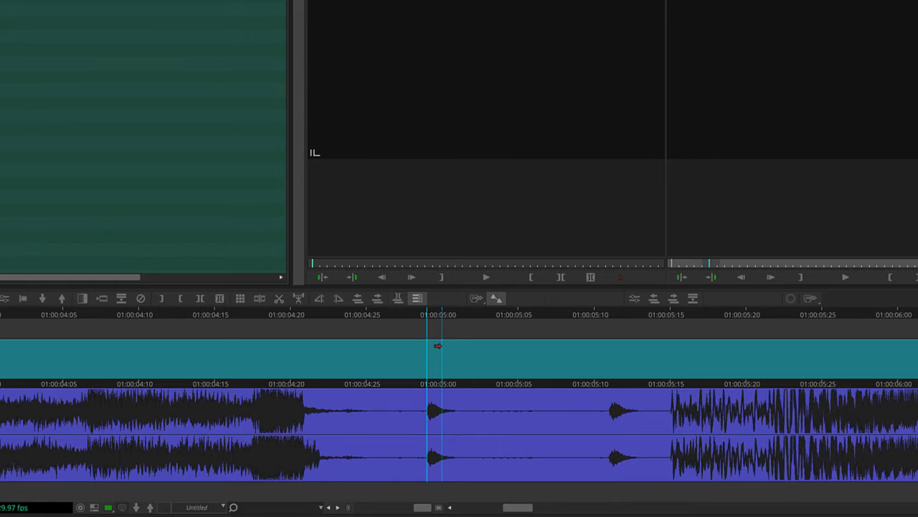
key(space)
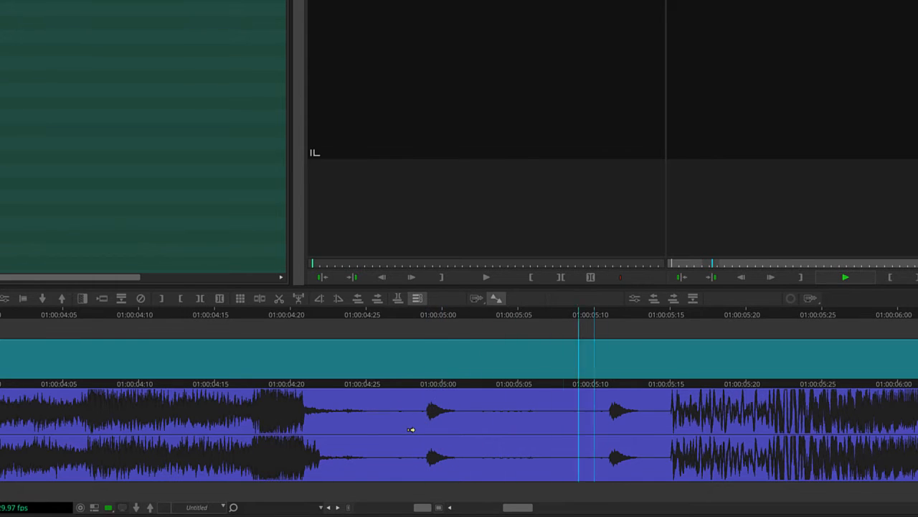
key(space)
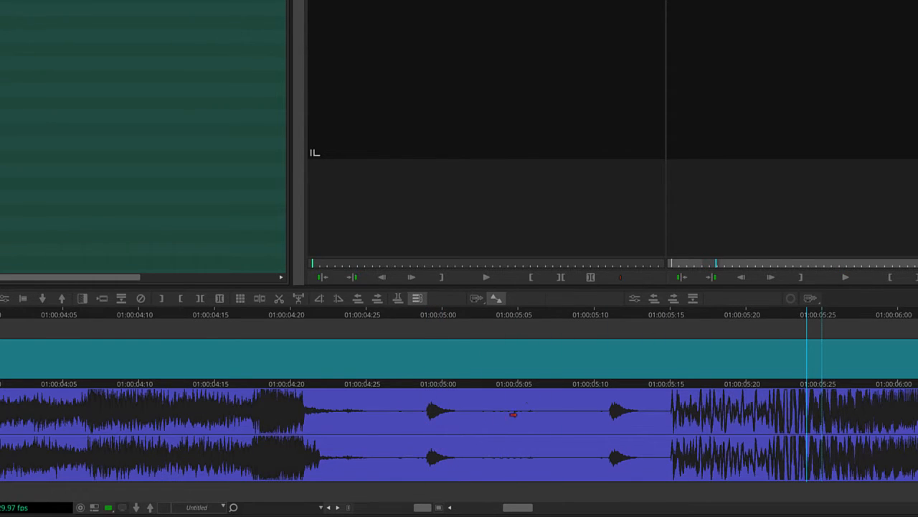
click(380, 327)
key(space)
key(space)
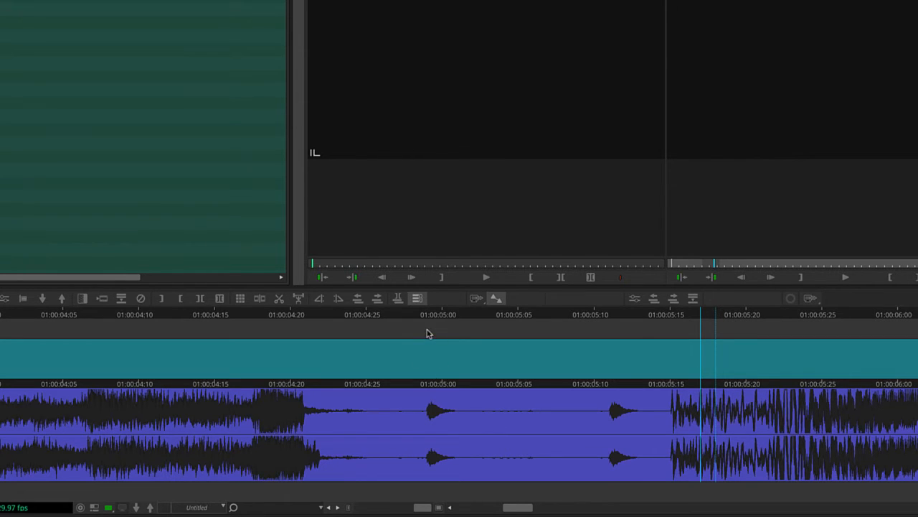
click(351, 318)
key(space)
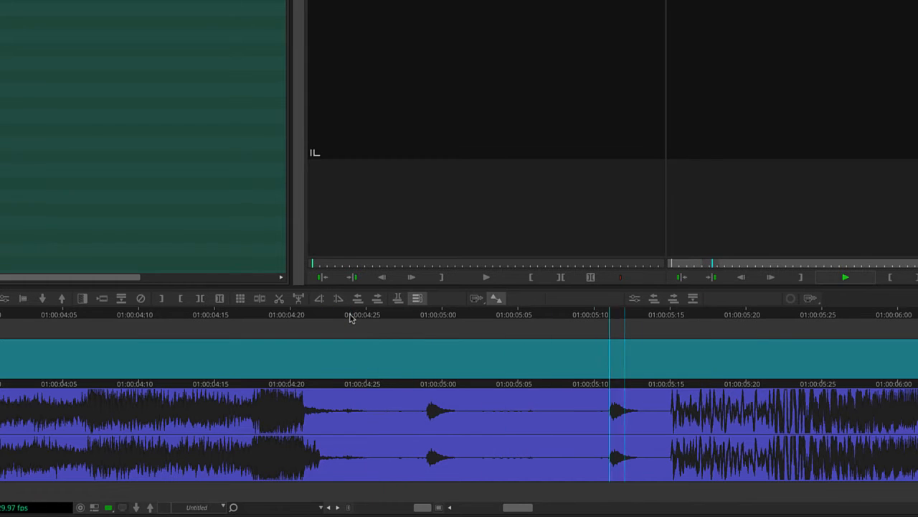
key(space)
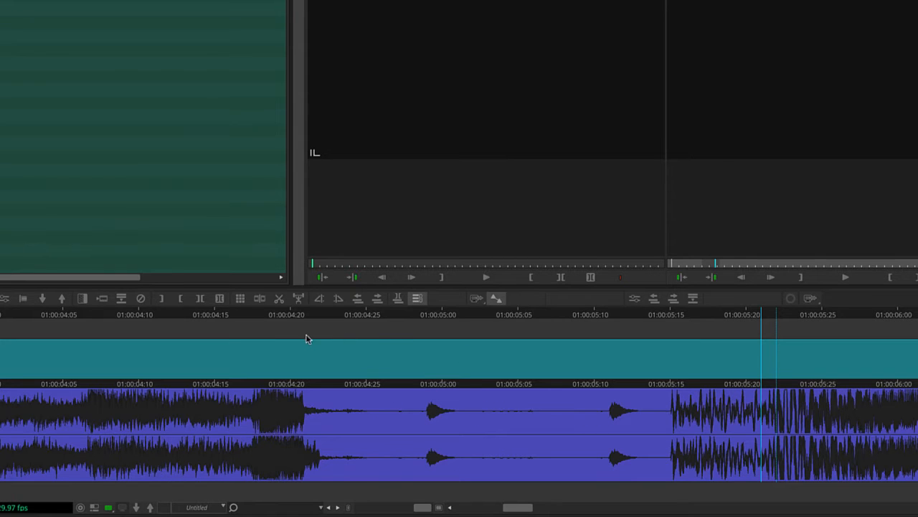
Play the music past the quiet gap with the wider waveform in view, and return the playhead to the sequence start.
click(277, 333)
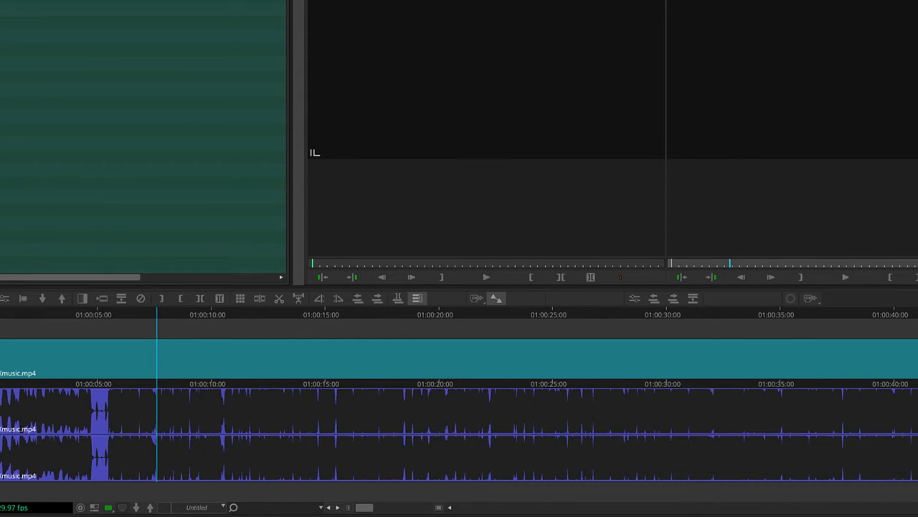
key(space)
key(space)
drag(5, 315, 0, 315)
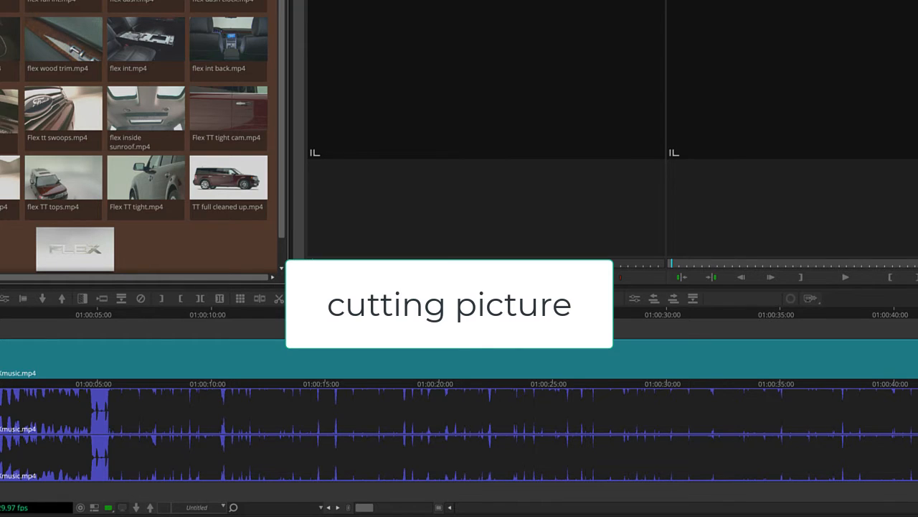
Load Fiex running.mp4 as the source, preview it, and mark an IN point on its first frame.
double_click(6, 4)
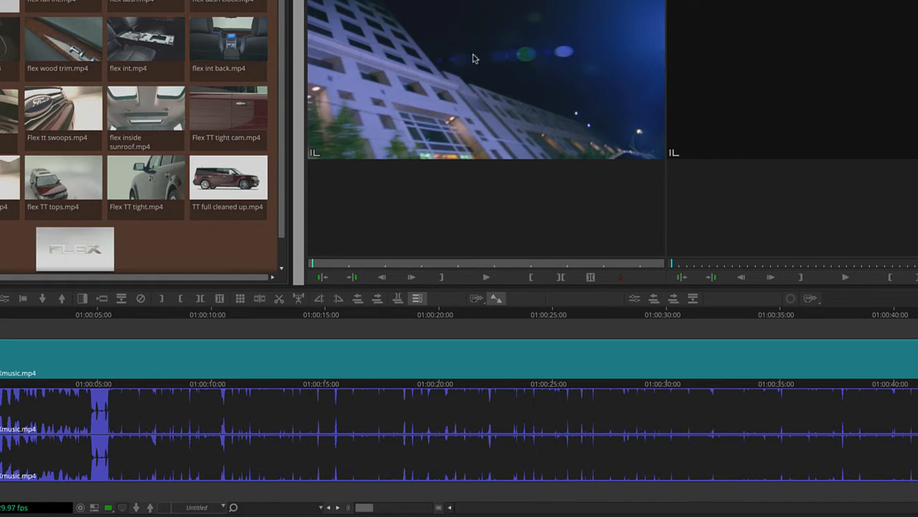
key(space)
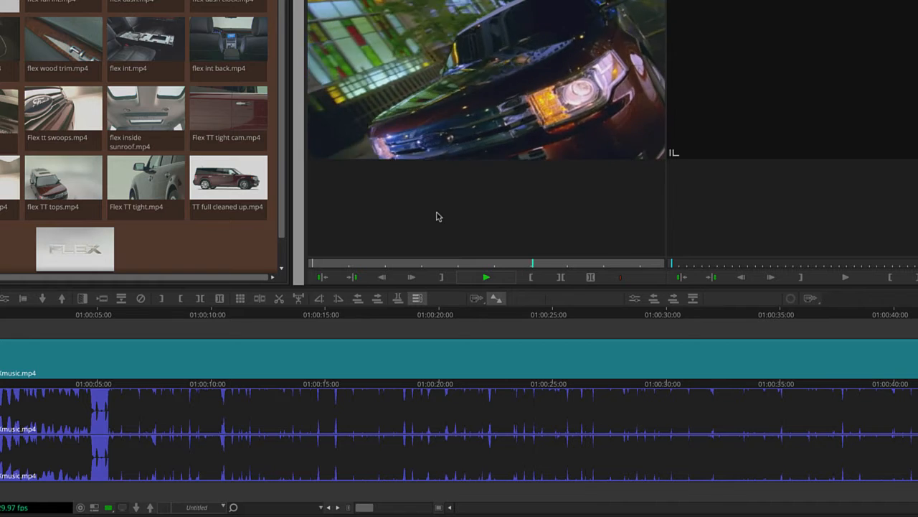
key(space)
drag(381, 263, 170, 289)
key(i)
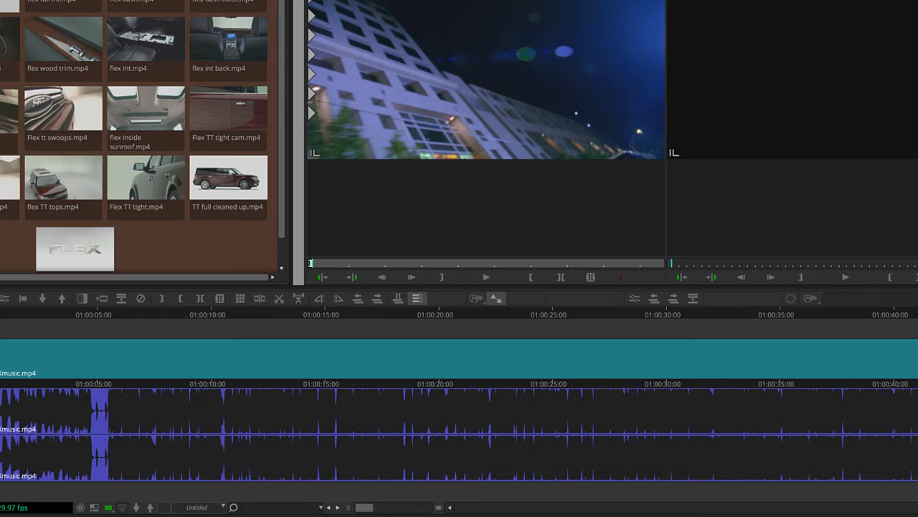
click(0, 320)
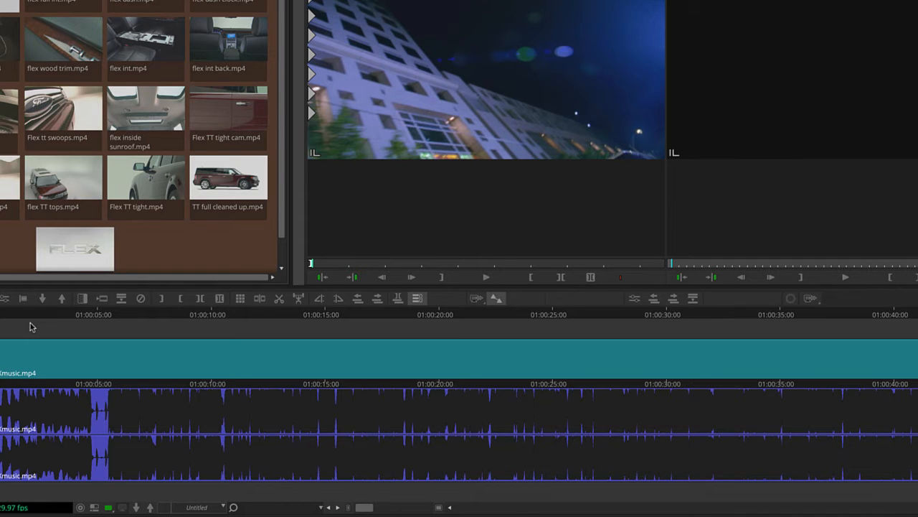
Mark an OUT point in the source clip where the car's front fills the frame, for a 2:16 selection.
click(320, 265)
drag(339, 264, 404, 265)
key(o)
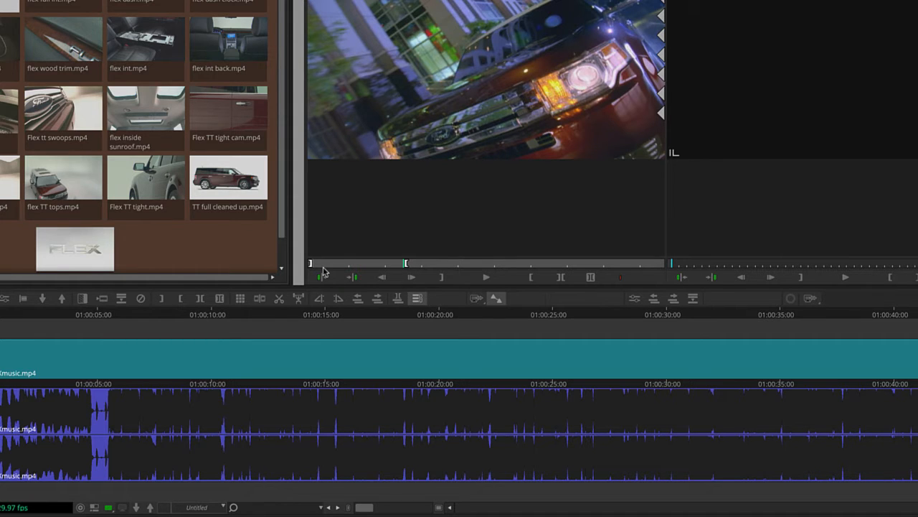
drag(323, 266, 263, 296)
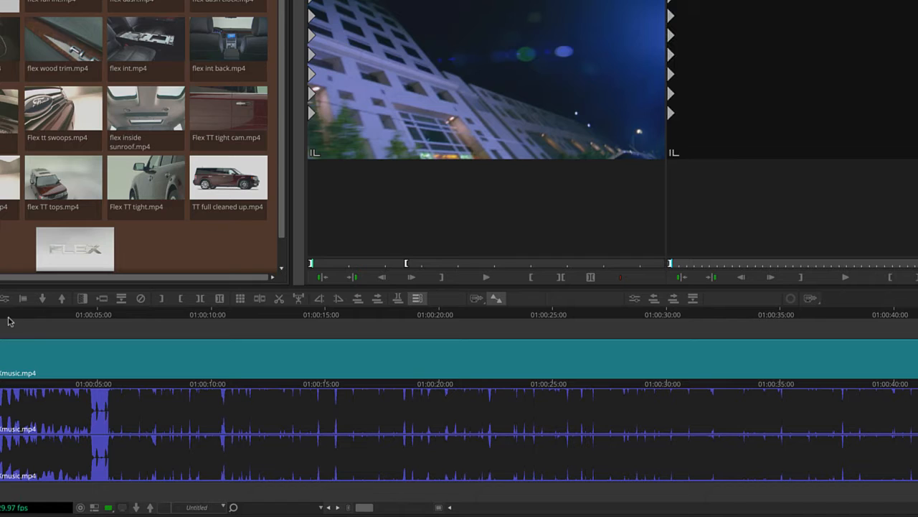
Play the music to the gap near 01:00:05:00 and mark the sequence from its start for a 4:25 duration.
key(space)
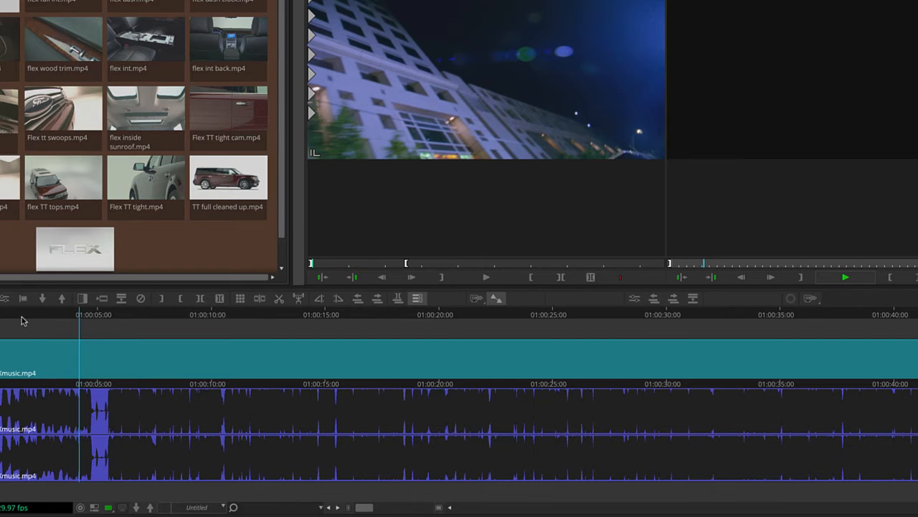
key(space)
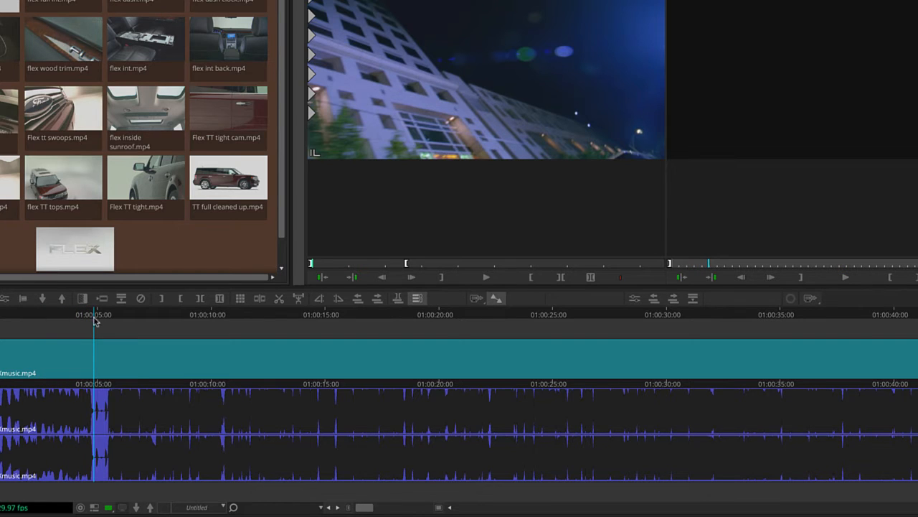
drag(94, 314, 93, 314)
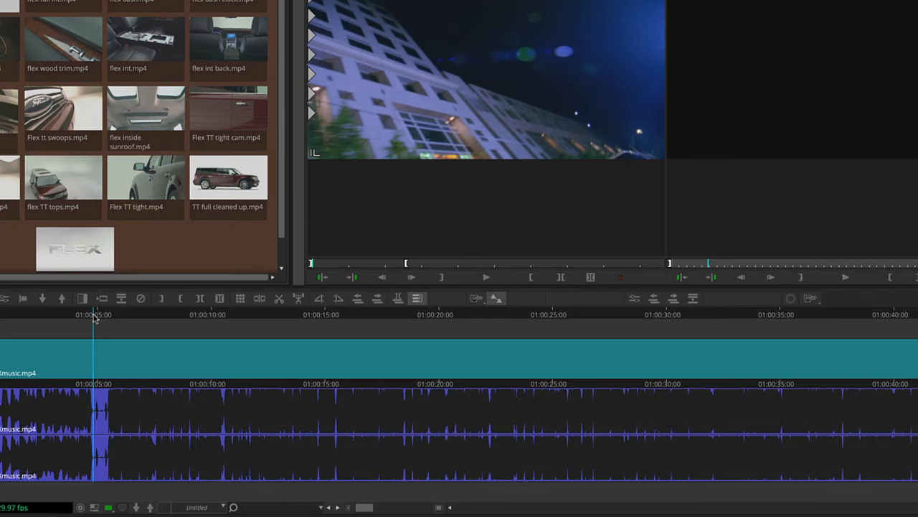
key(o)
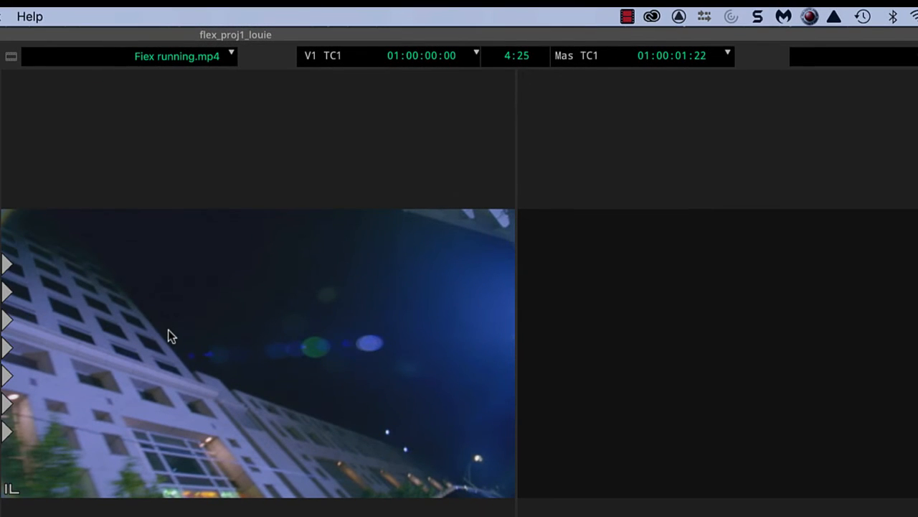
Compare the center durations of the marked source clip and the marked sequence, scrubbing through both.
click(167, 329)
drag(6, 515, 208, 513)
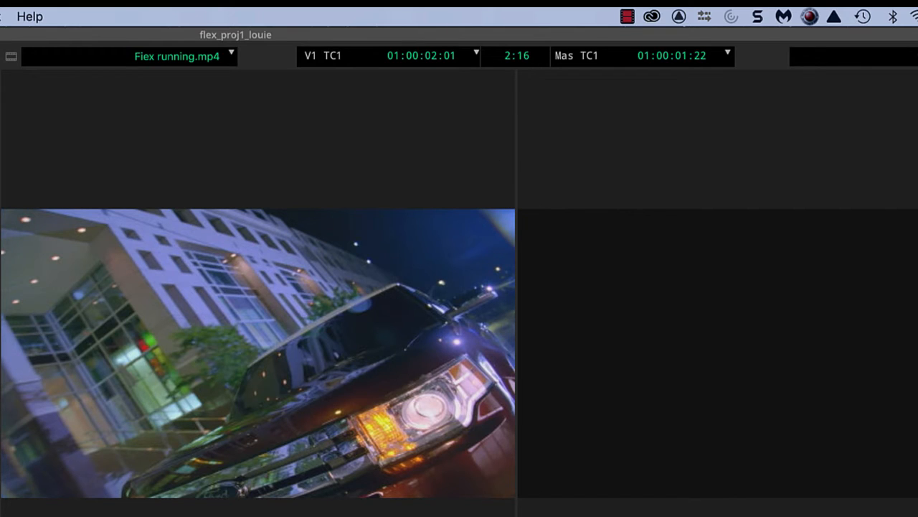
click(917, 287)
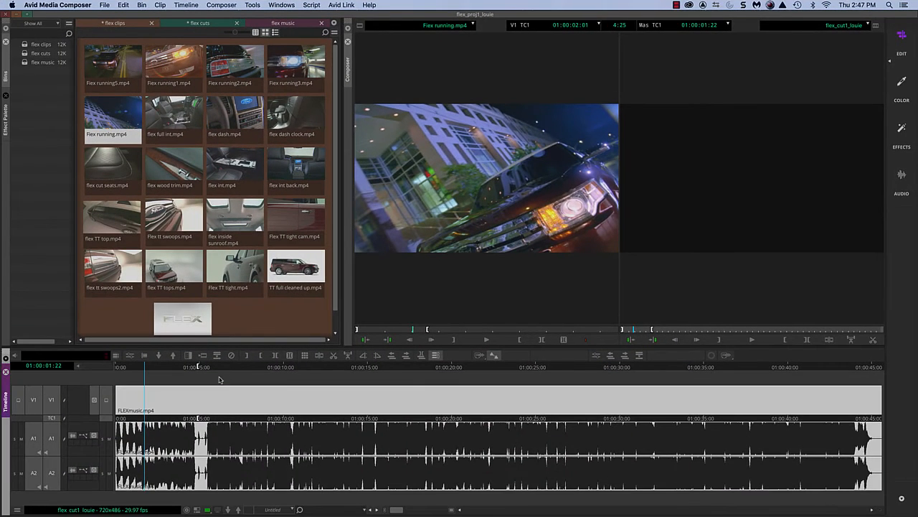
click(220, 380)
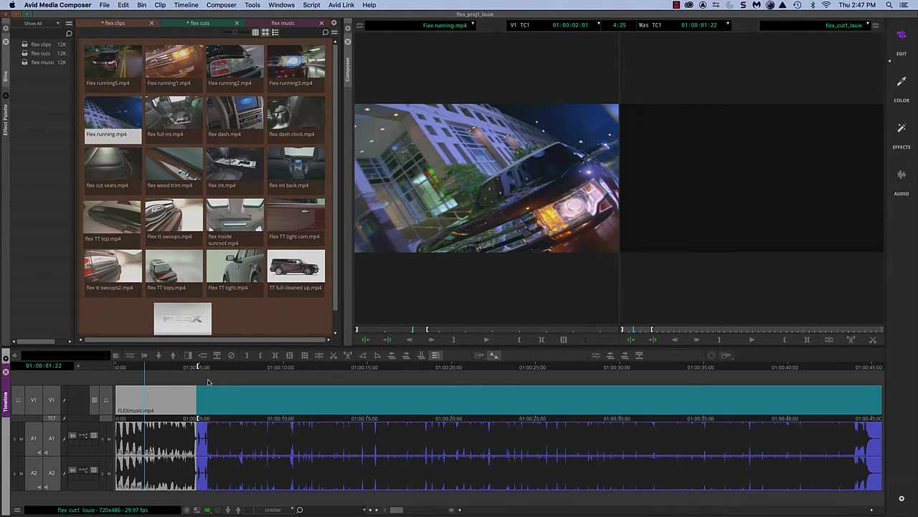
click(156, 372)
click(450, 210)
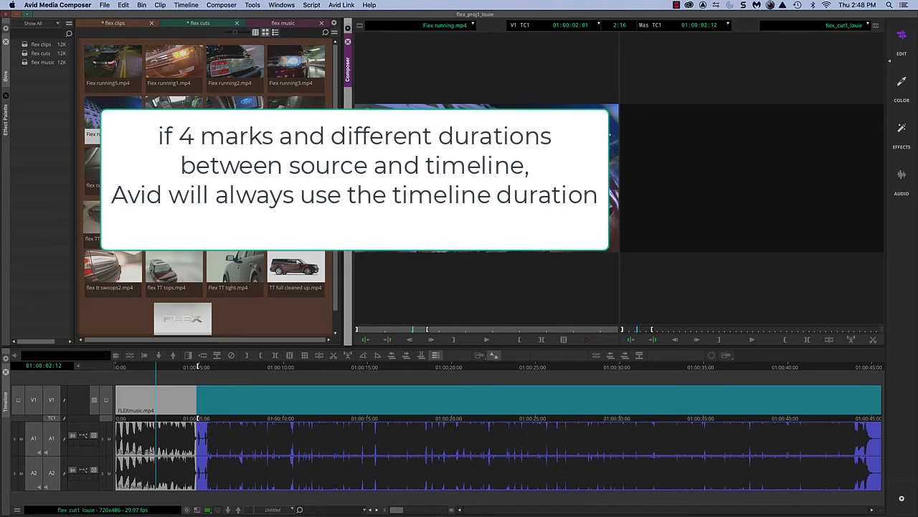
Overwrite the marked sequence range on all tracks with the marked source clip, and undo the edit.
key(b)
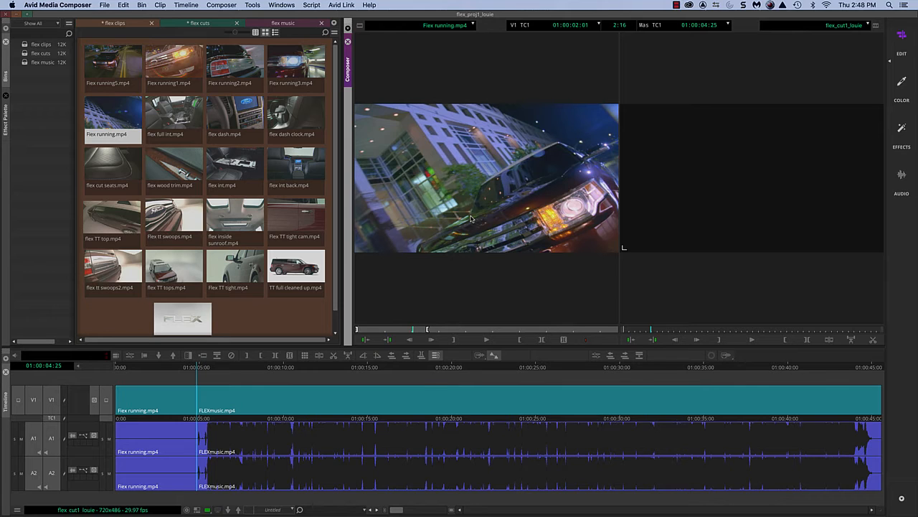
key(super+z)
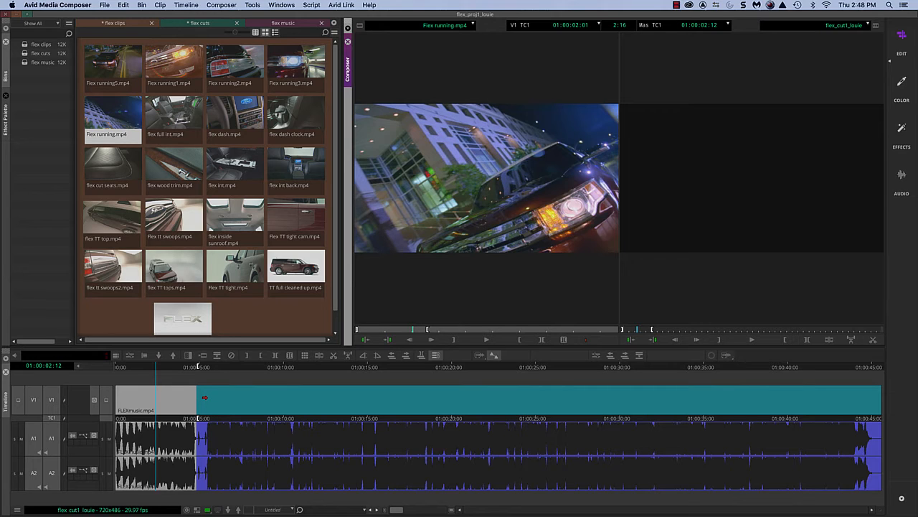
Clear the sequence's OUT mark, overwrite all tracks with the source clip at its own 2:16 duration, and scrub back to the start.
right_click(205, 398)
click(205, 382)
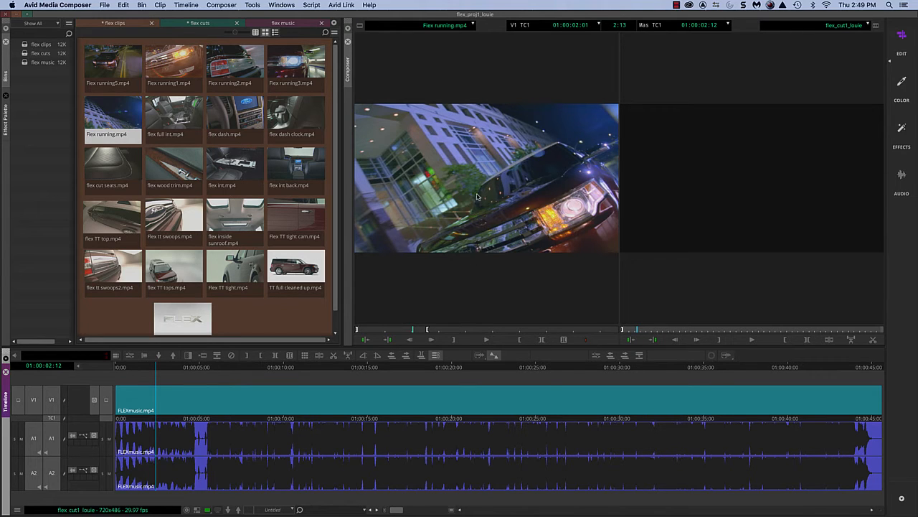
click(432, 340)
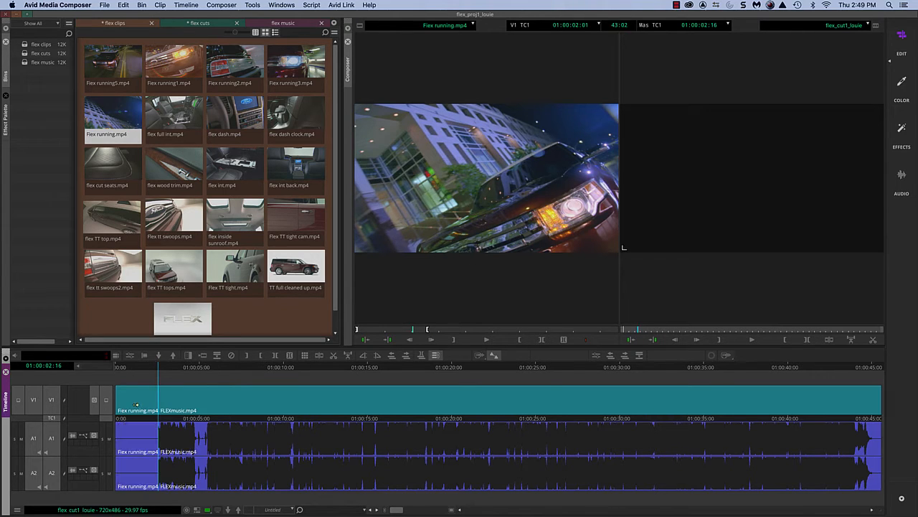
click(159, 367)
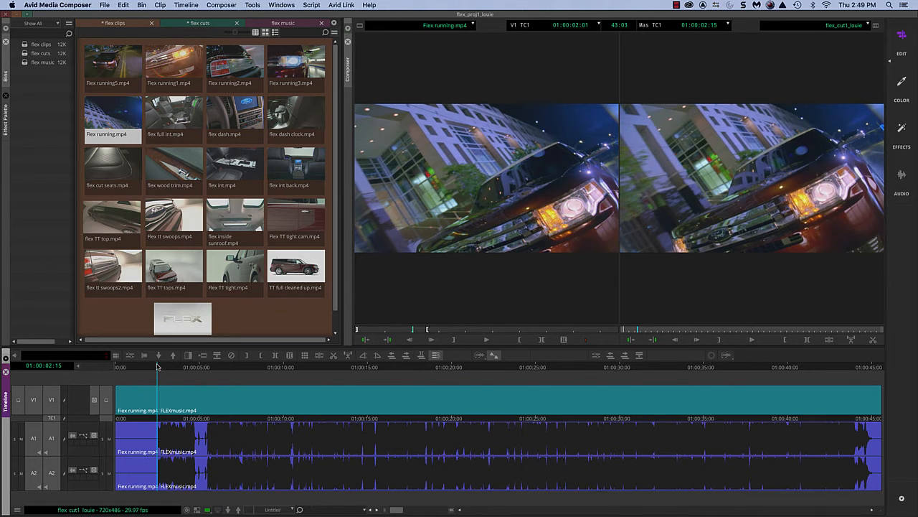
drag(159, 366, 156, 366)
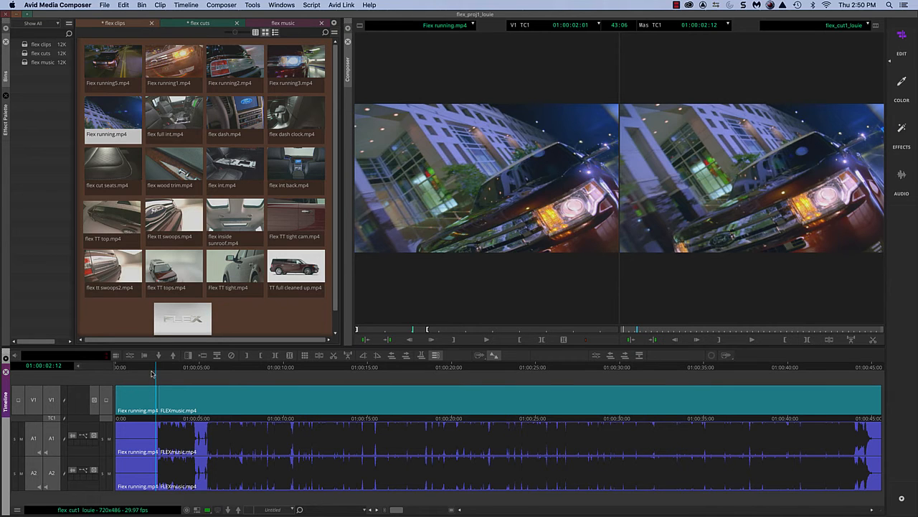
drag(149, 370, 95, 394)
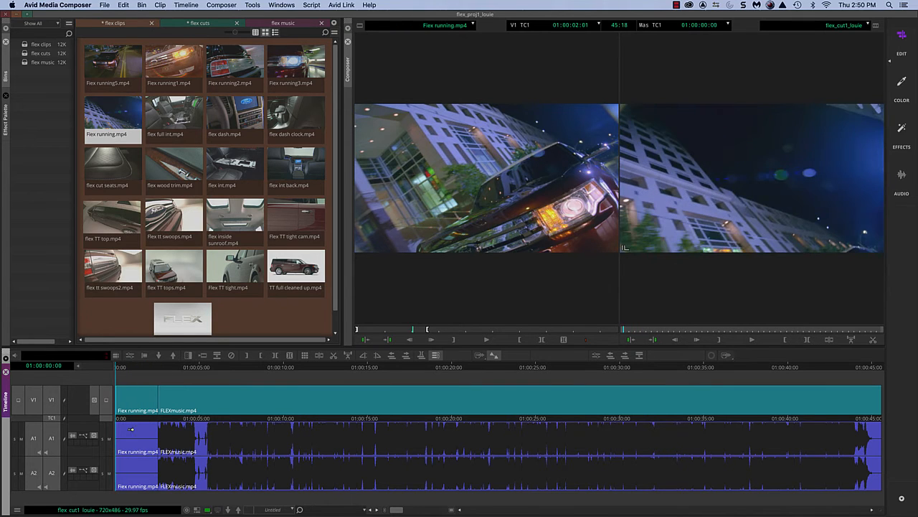
Play and scrub the sequence opening to check the overwritten music, and undo the overwrite.
key(space)
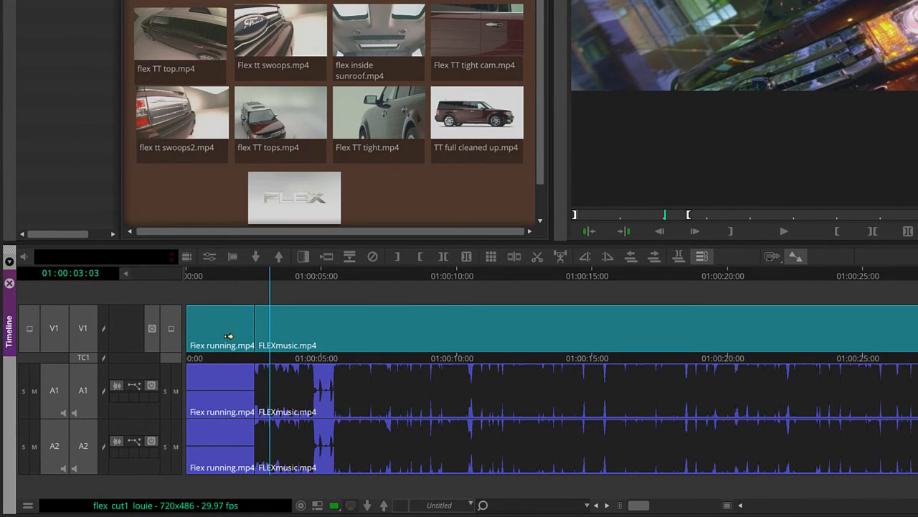
click(233, 276)
drag(233, 277, 195, 278)
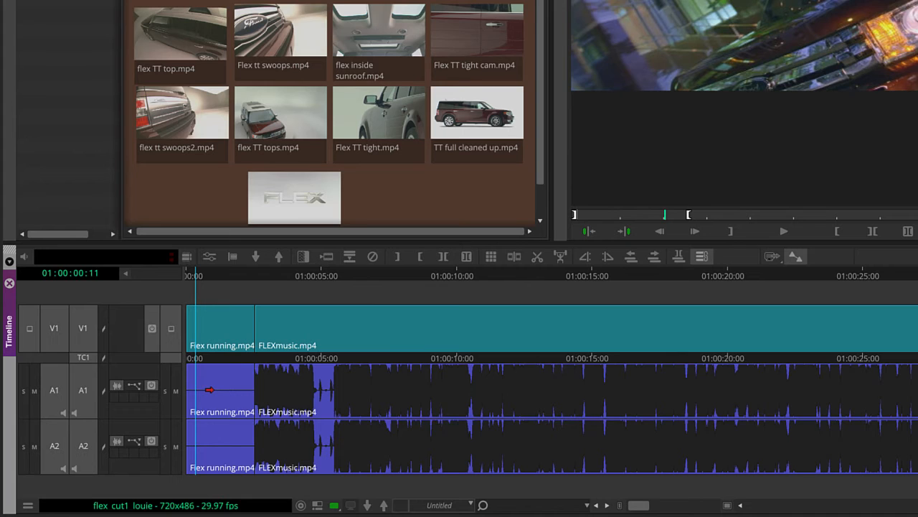
key(super+z)
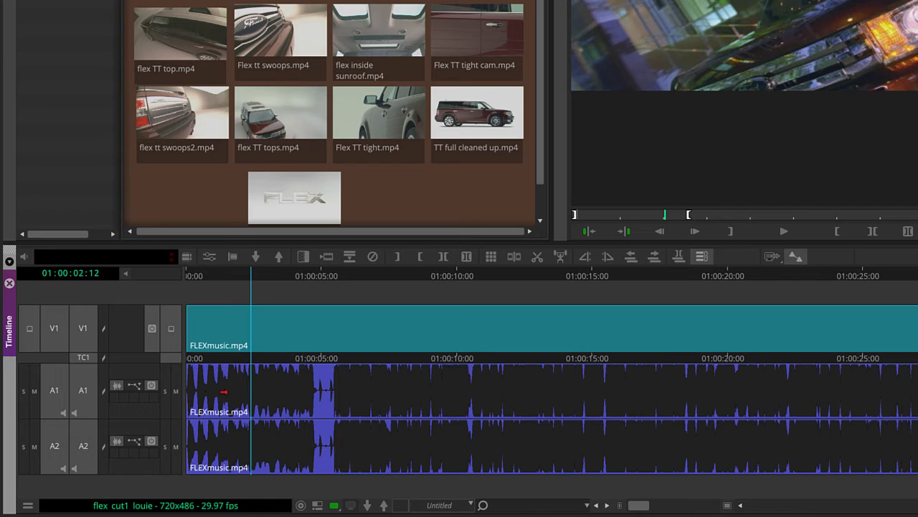
Mark the sequence's OUT point again at the quiet gap just before 01:00:05:00 and return to the sequence start.
drag(317, 274, 319, 273)
key(o)
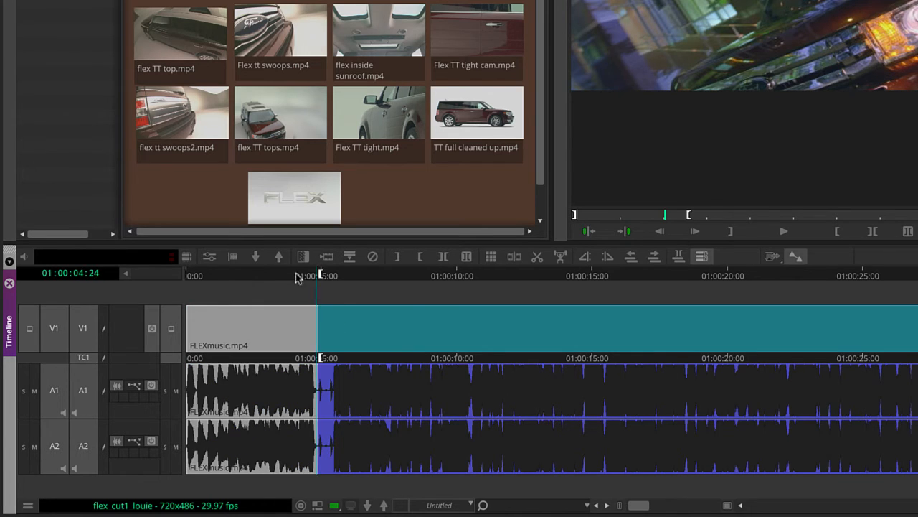
key(Home)
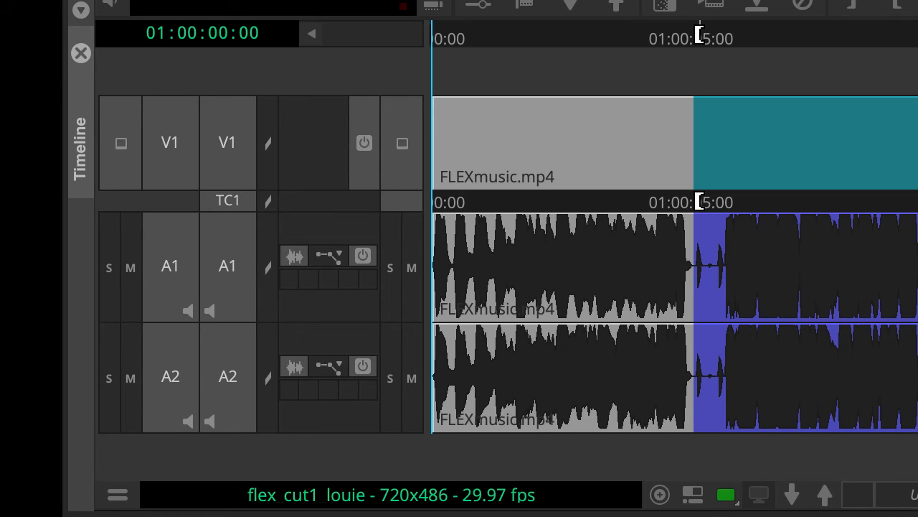
Deselect the sequence's A1 and A2 tracks and overwrite only V1 in the marked range with Fiex running.mp4.
click(240, 270)
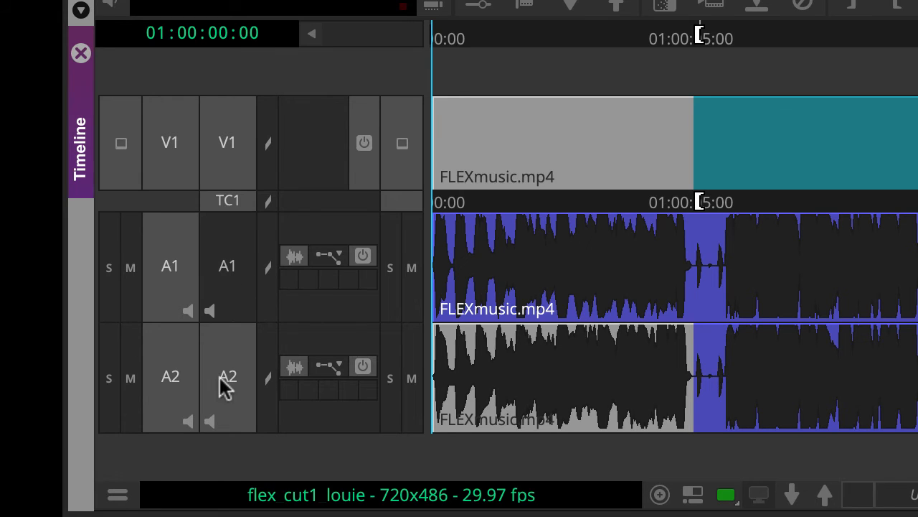
click(223, 400)
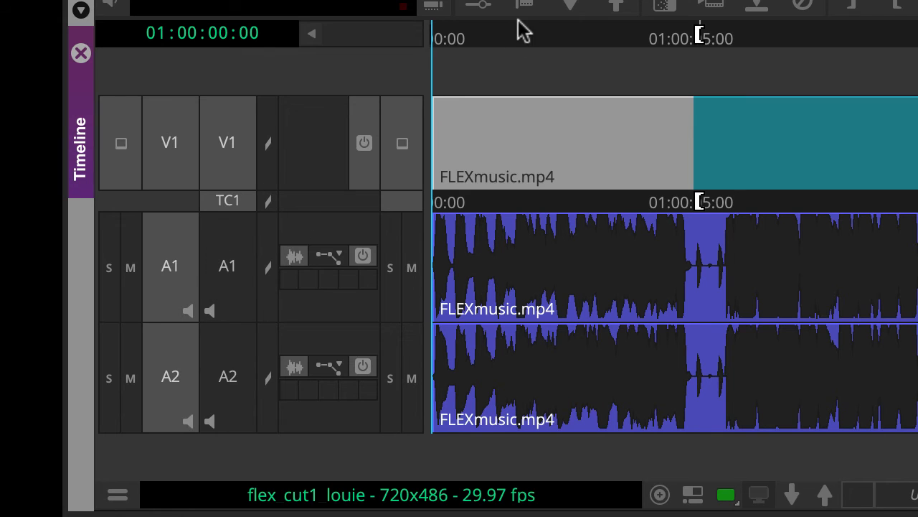
click(463, 36)
key(Home)
key(b)
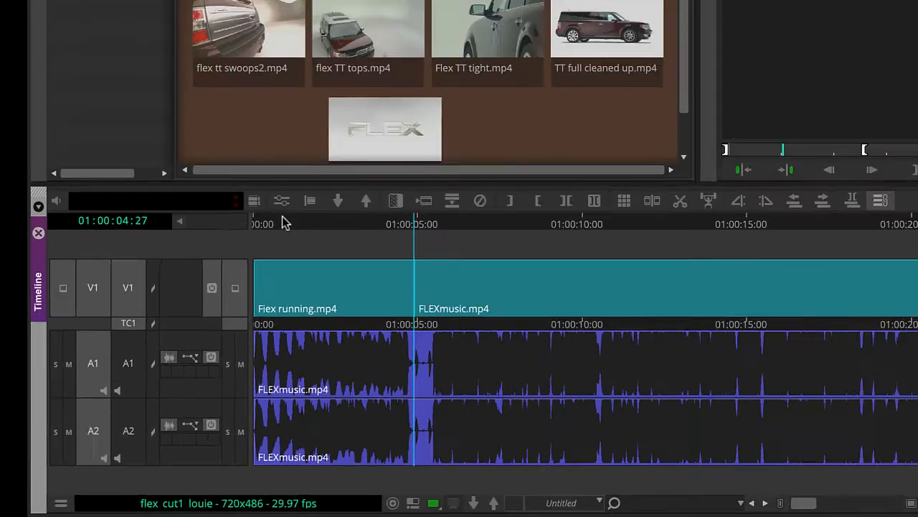
Play the sequence from its start past the first picture cut to check the shot against the music.
drag(282, 222, 225, 256)
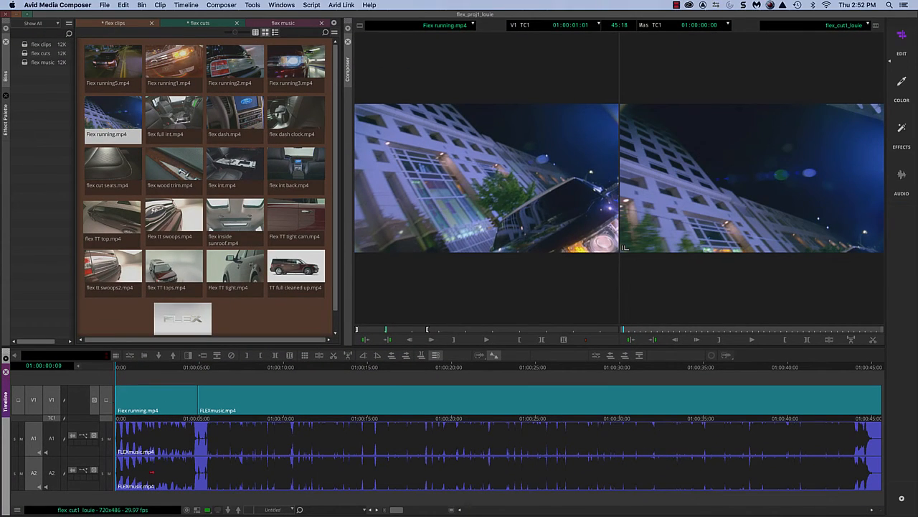
key(space)
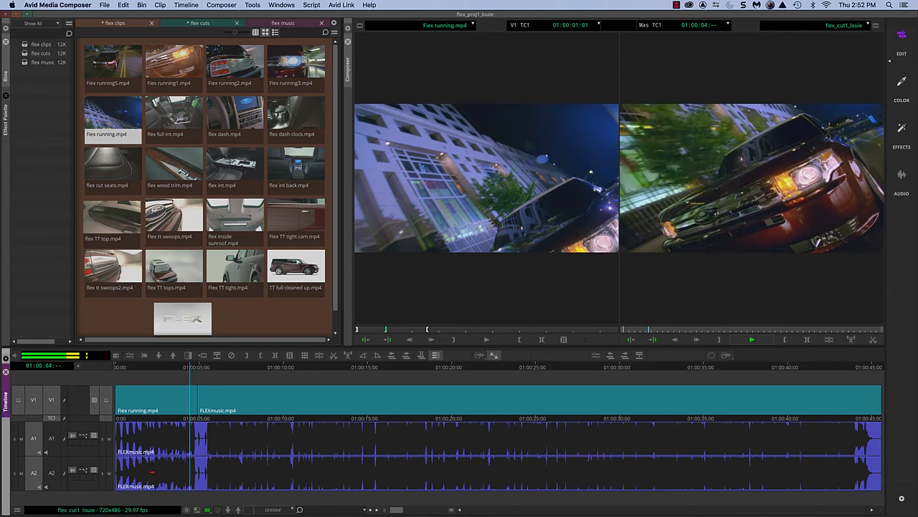
key(space)
key(super+bracketright)
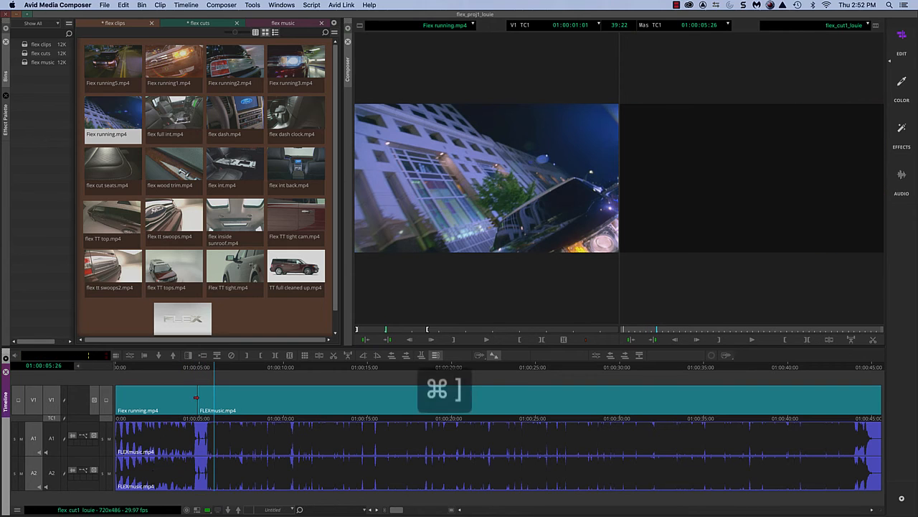
Mark the sequence from 01:00:04:17, where the music drops out, to 01:00:04:26, just before the FLEXmusic.mp4 segment on V1.
key(super+bracketright)
key(super+bracketright)
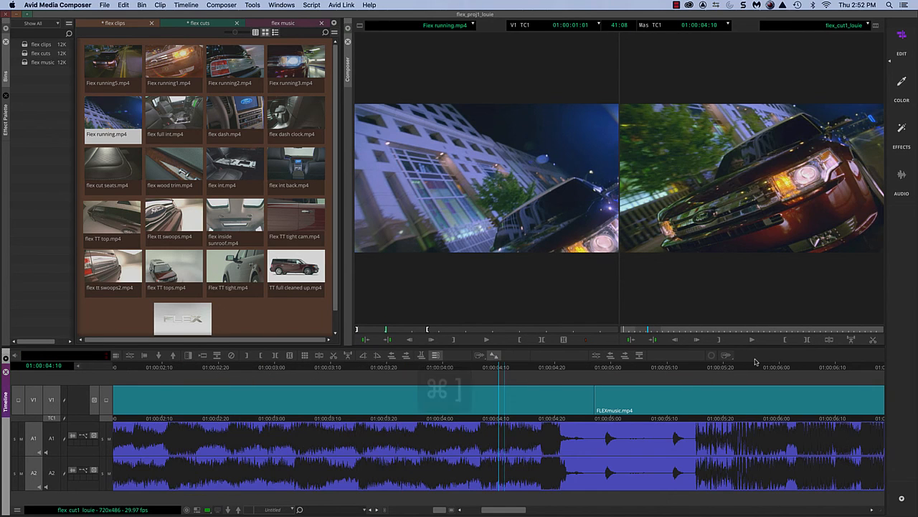
click(461, 371)
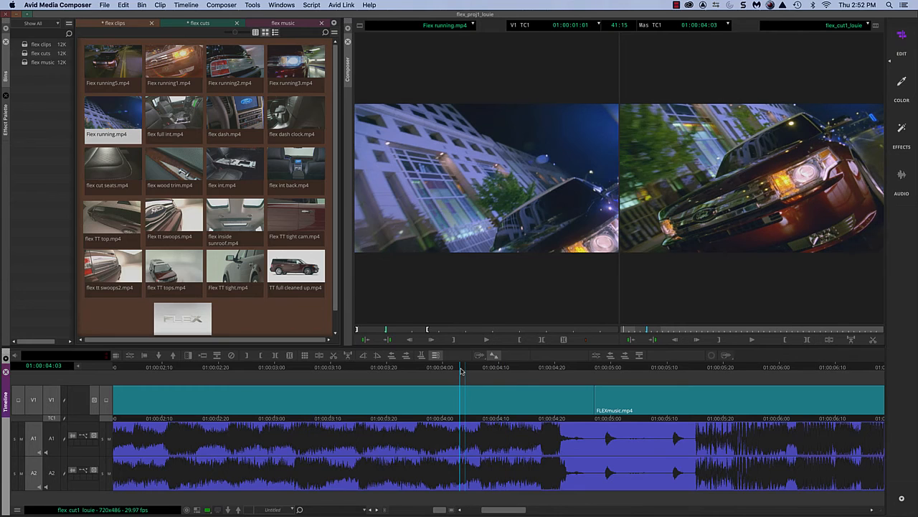
key(space)
click(538, 375)
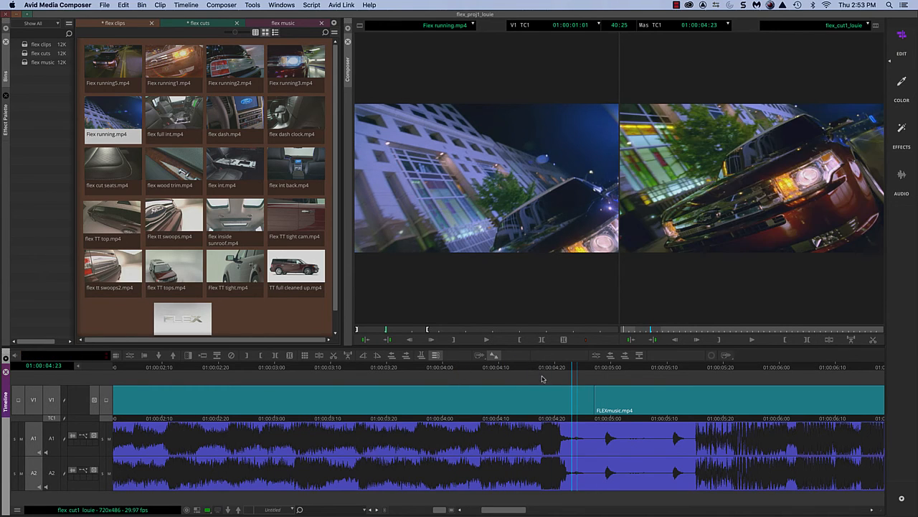
drag(538, 375, 541, 375)
key(i)
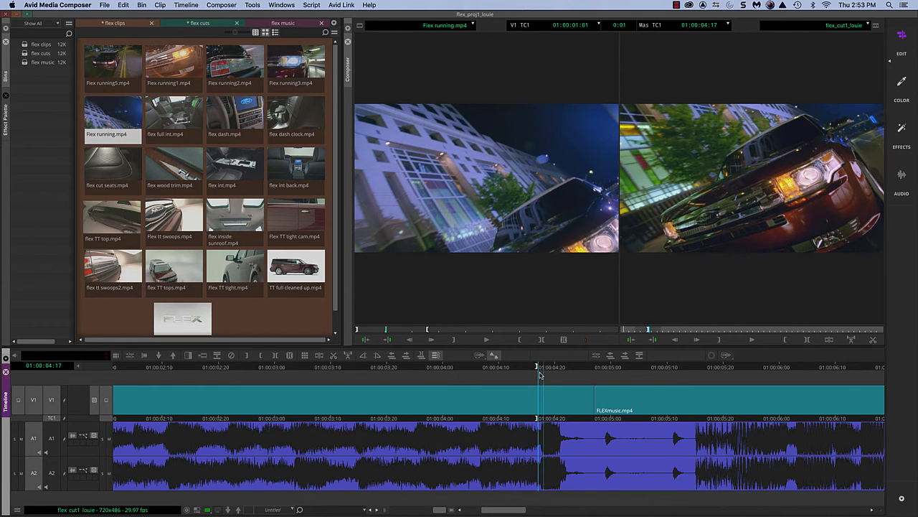
click(590, 366)
key(o)
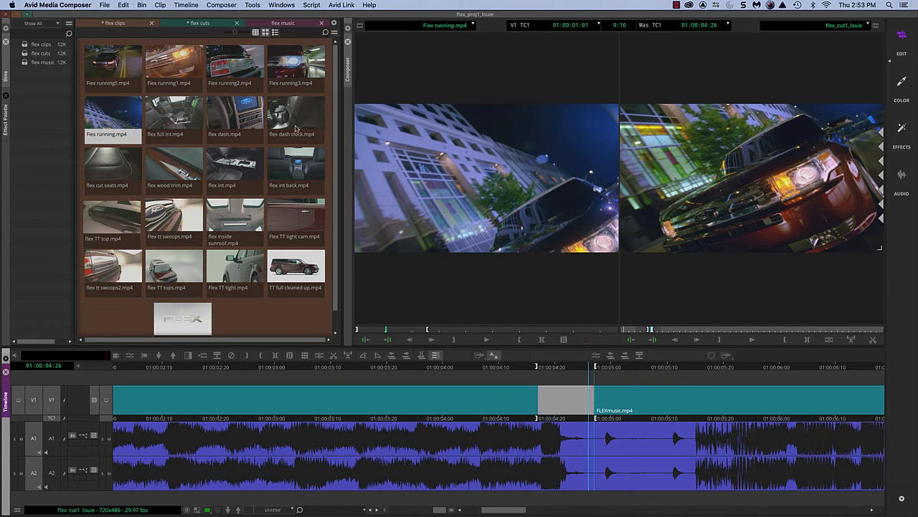
Load Flex tt swoops.mp4 as the source, mark its IN at 01:00:00:00, and overwrite it into the marked range on V1.
double_click(172, 223)
drag(370, 331, 349, 345)
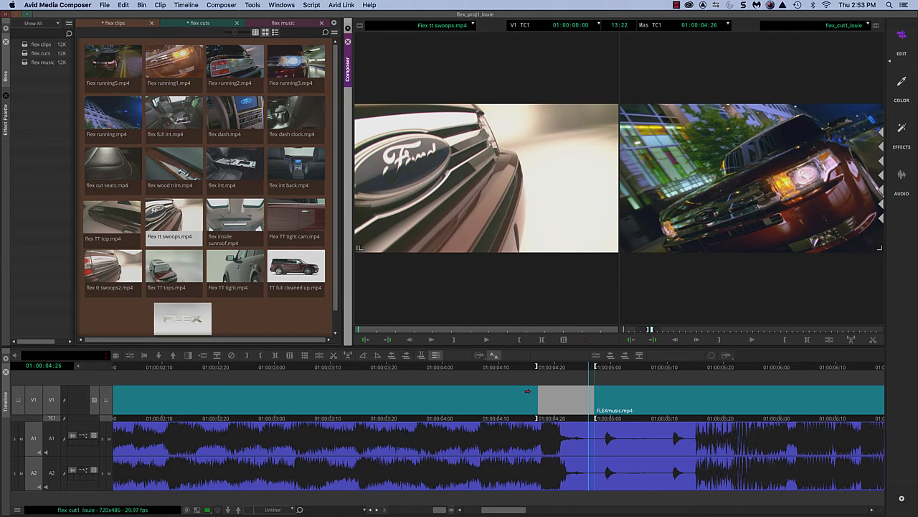
key(i)
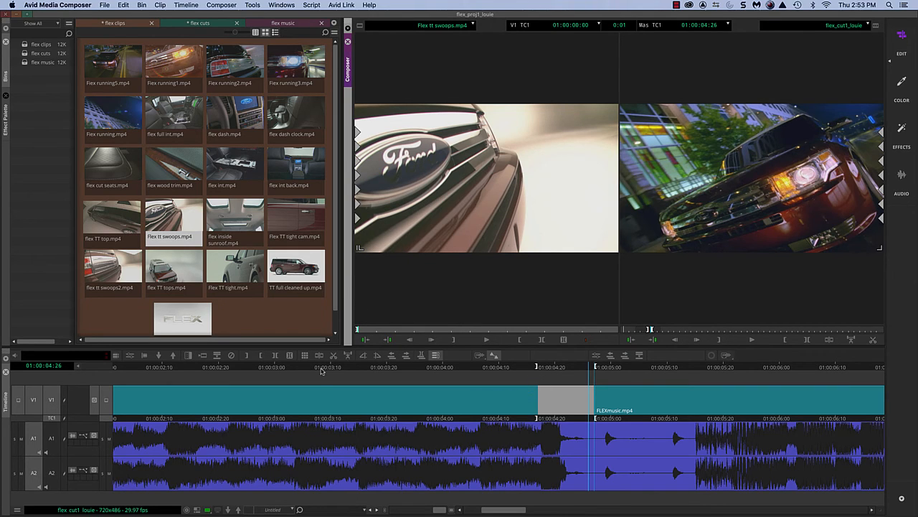
key(b)
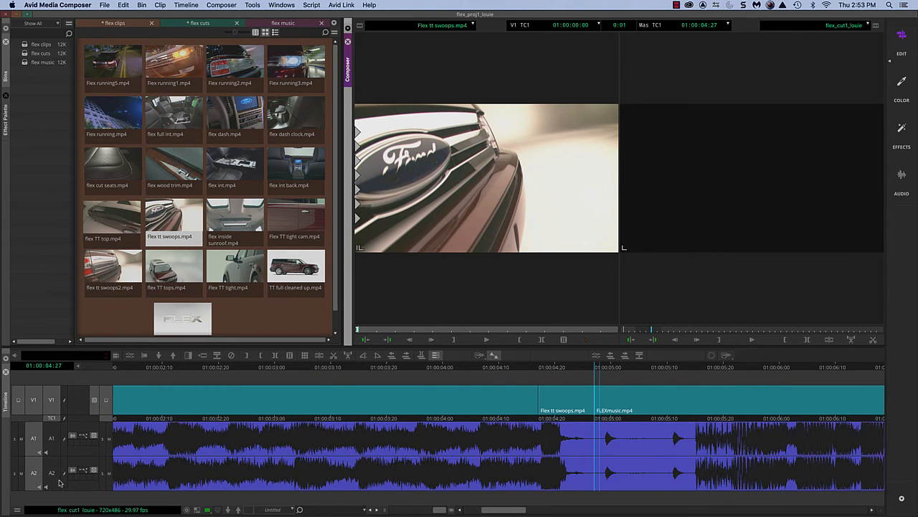
Play the sequence across the new Flex tt swoops.mp4 shot to check its cut against the music.
click(402, 371)
key(space)
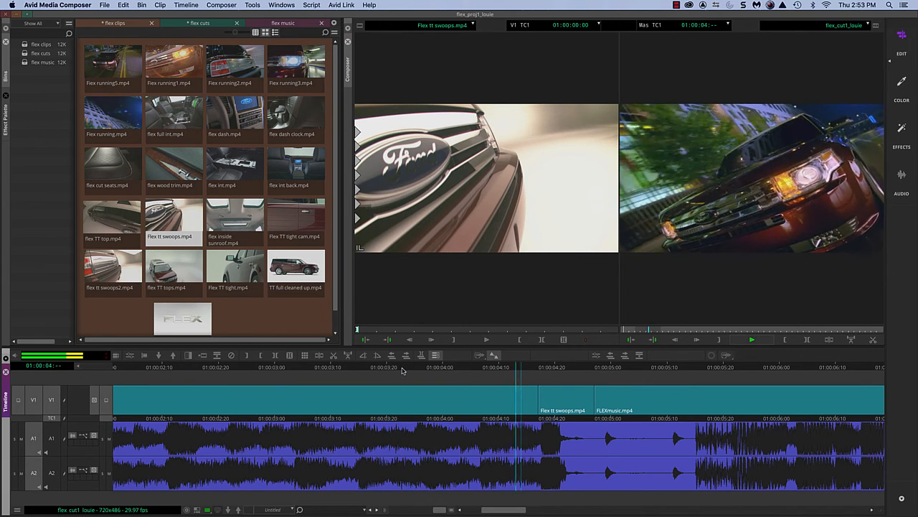
key(space)
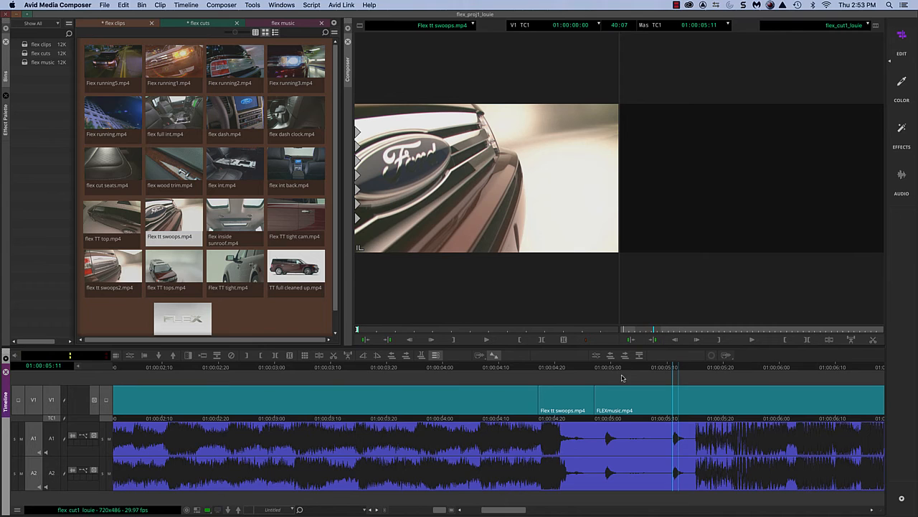
Mark the sequence from 01:00:04:26 to 01:00:05:06 around the first isolated music hit and return to the IN point.
click(502, 372)
key(s)
key(s)
click(592, 370)
key(o)
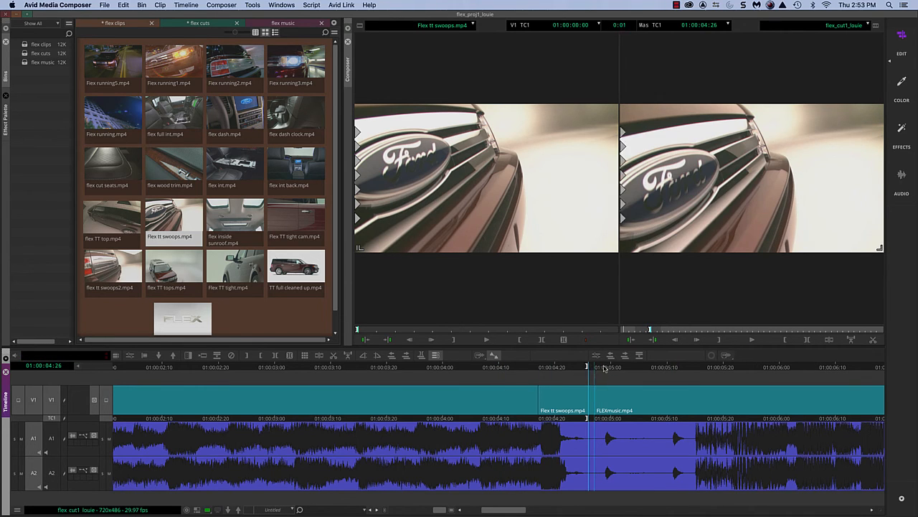
drag(592, 370, 645, 365)
key(i)
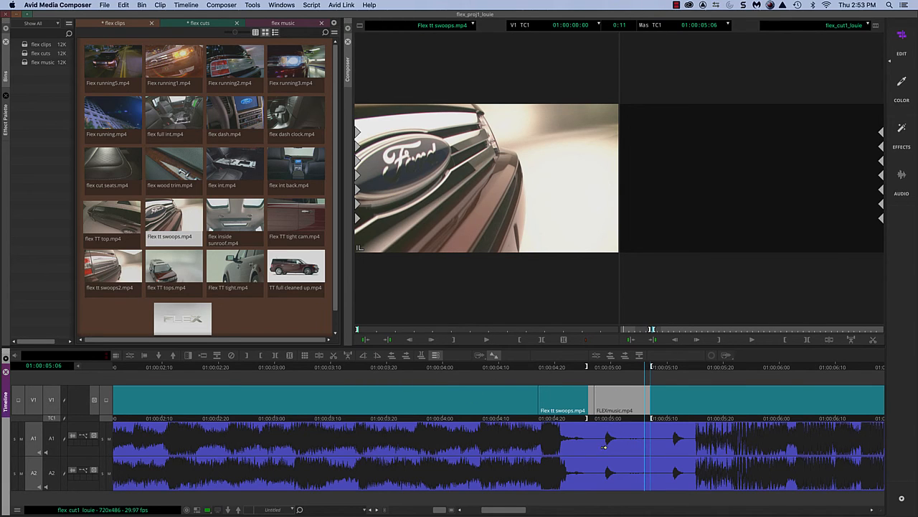
click(607, 366)
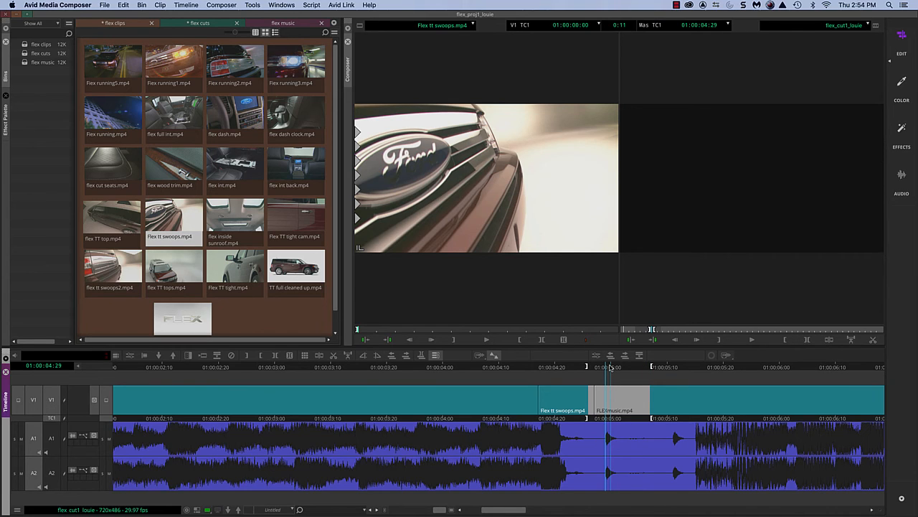
key(q)
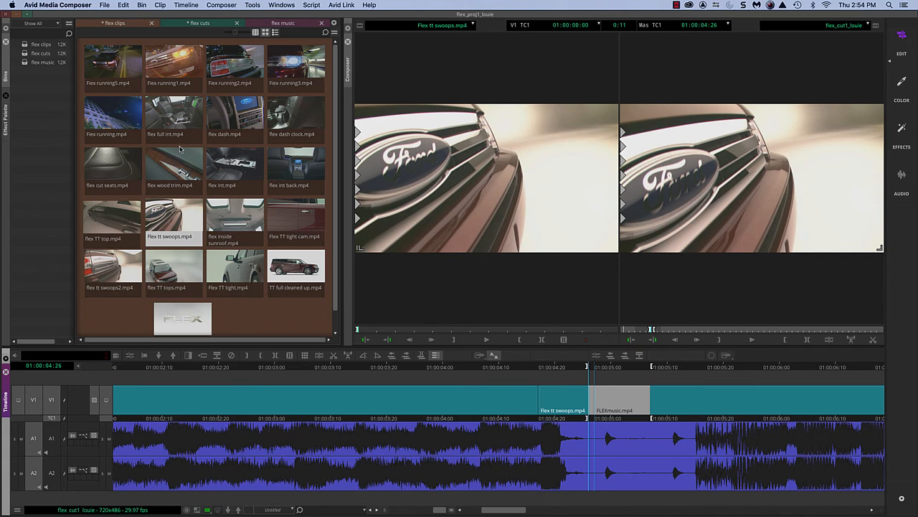
Load flex cut seats.mp4 as the source, mark its IN at 01:00:03:02, and overwrite it into the marked range on V1.
double_click(94, 174)
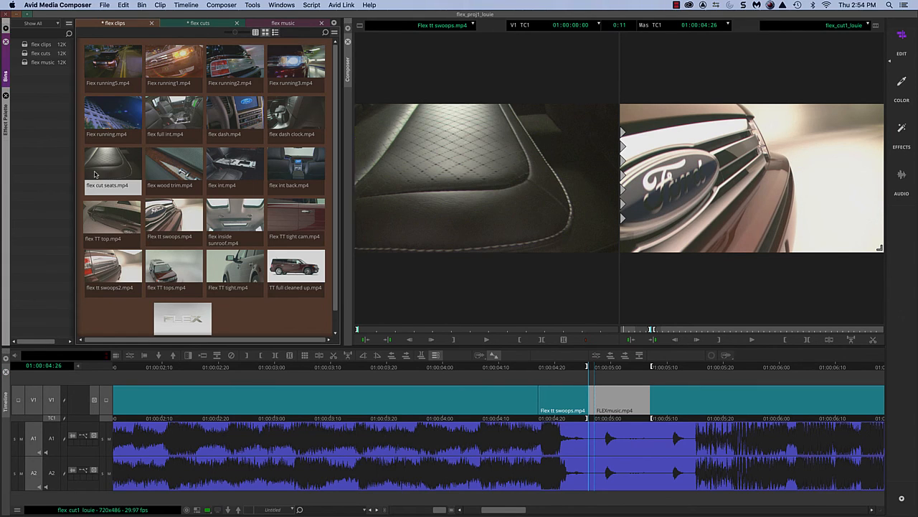
drag(381, 330, 411, 338)
key(i)
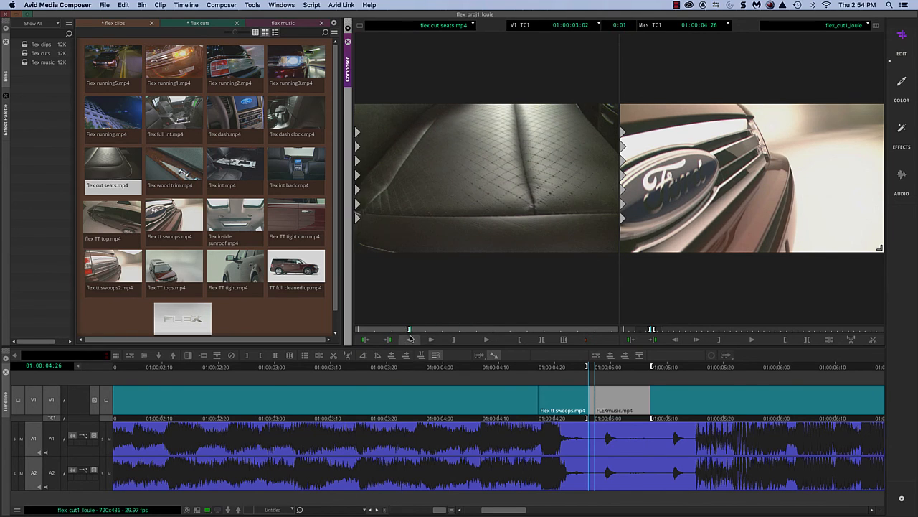
key(b)
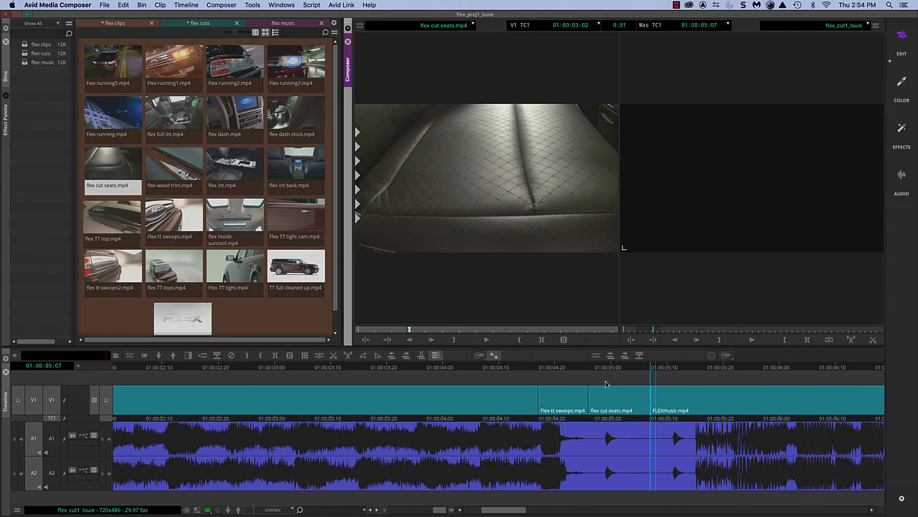
Play through the seat shot, and mark the sequence from 01:00:05:06 to 01:00:05:13 around the second isolated music hit.
click(449, 367)
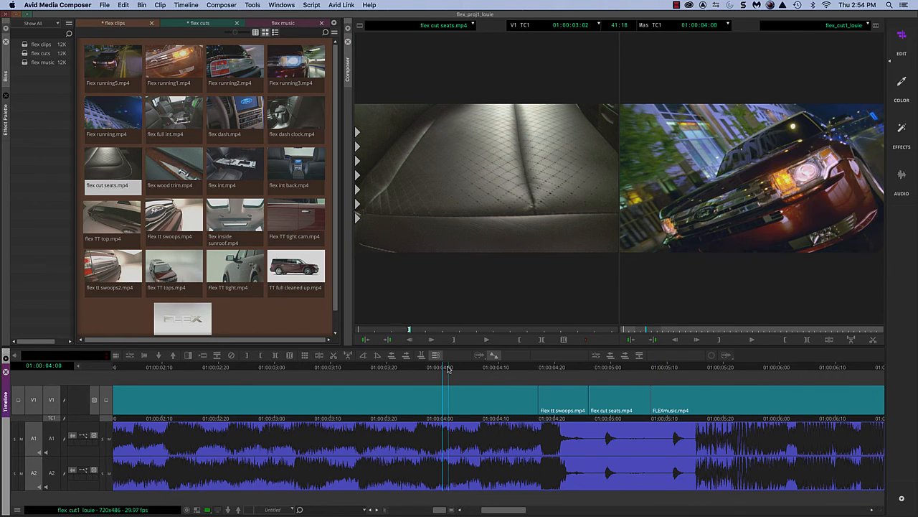
key(space)
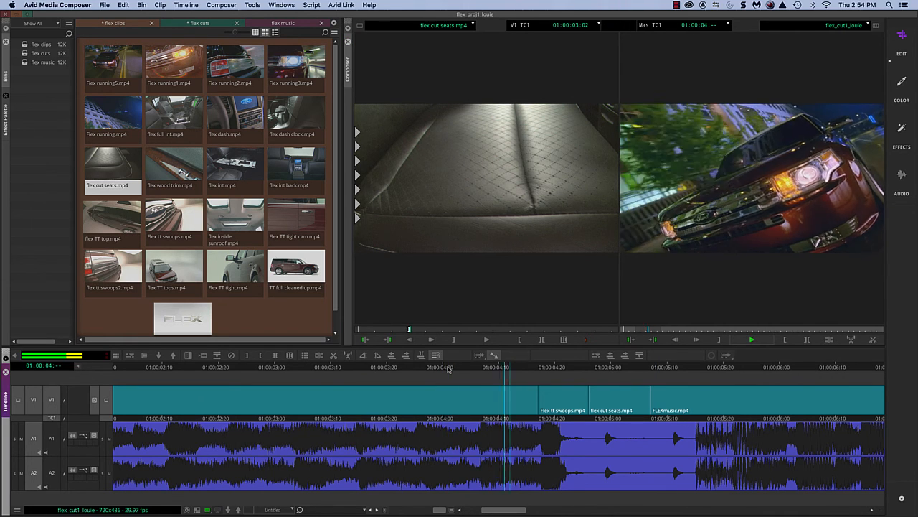
click(648, 367)
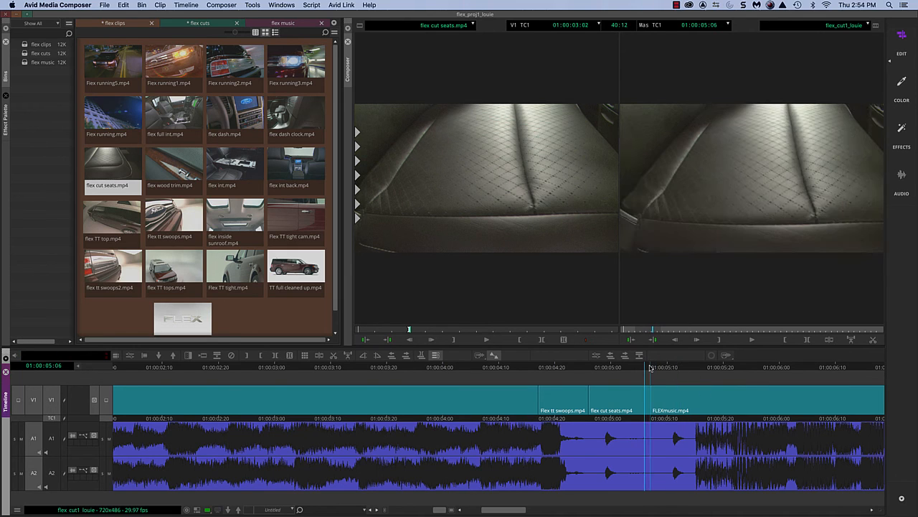
key(o)
click(674, 365)
click(689, 366)
key(i)
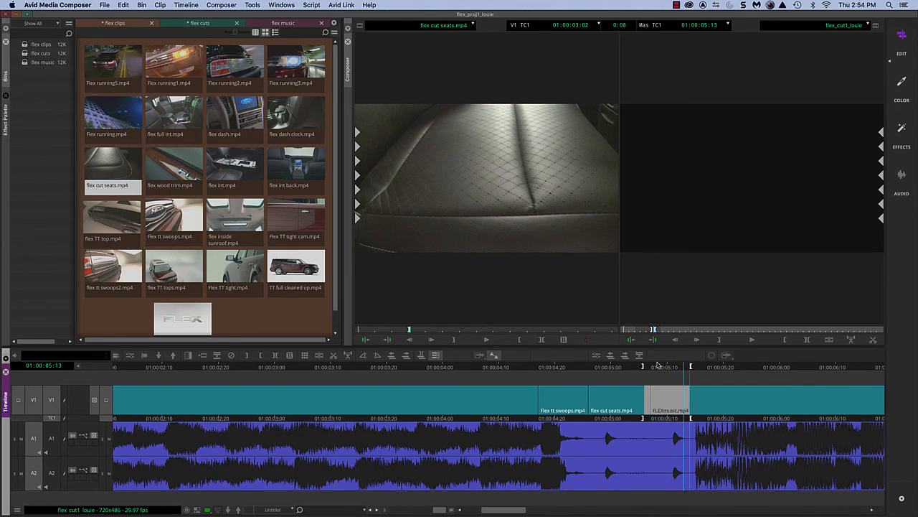
Load Flex running2.mp4 as the source, mark its IN at 01:00:00:00, and overwrite it into the marked range on V1.
click(239, 63)
double_click(238, 63)
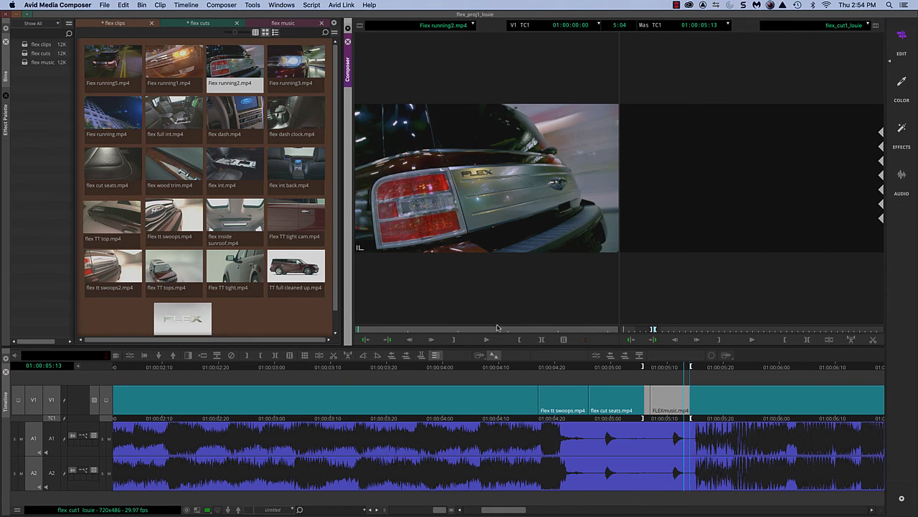
click(366, 329)
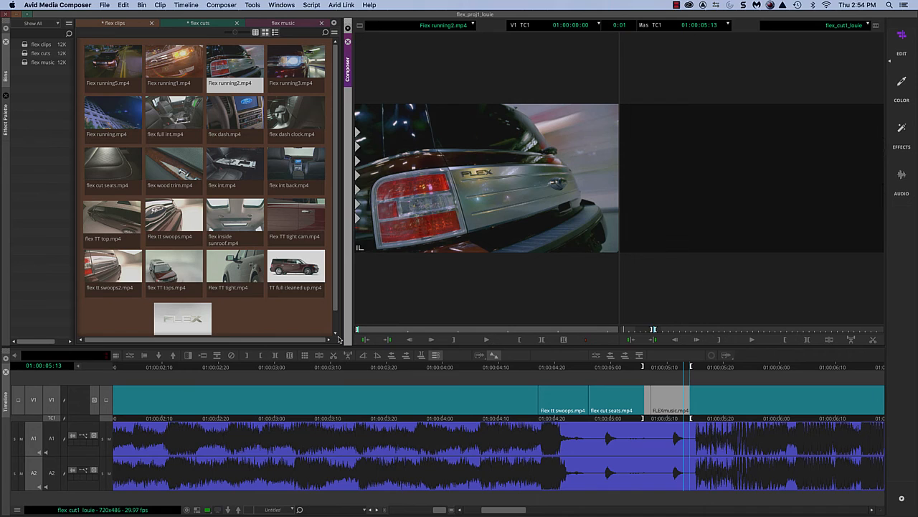
key(b)
Mark the sequence from 01:00:05:14, just before the music resumes, to 01:00:06:03.
click(690, 370)
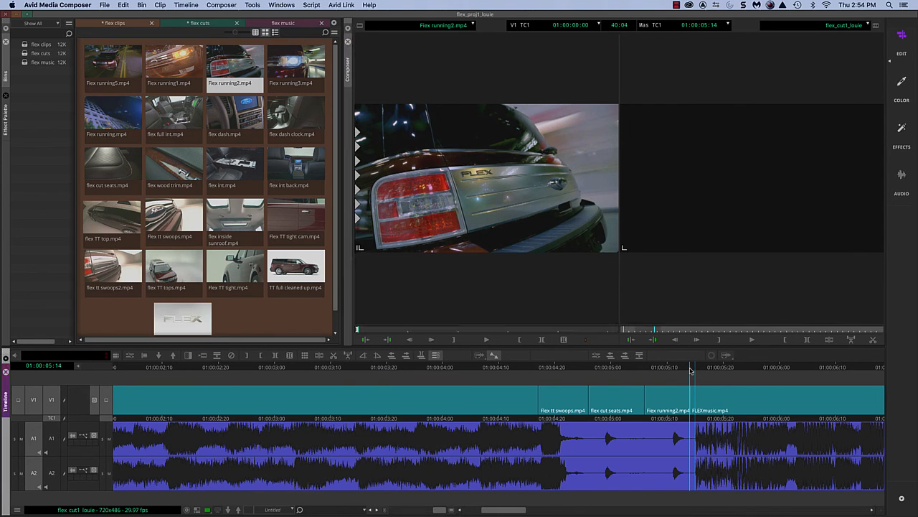
drag(691, 370, 756, 363)
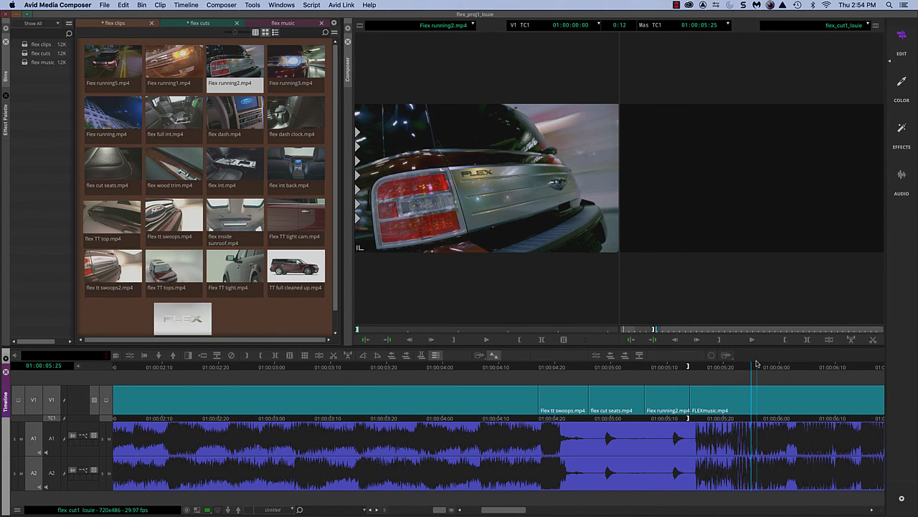
key(super+bracketleft)
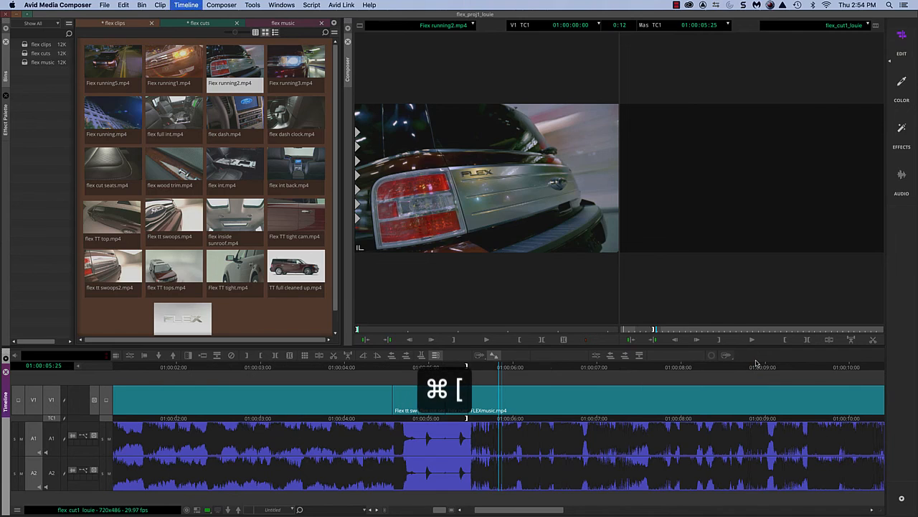
click(526, 369)
key(o)
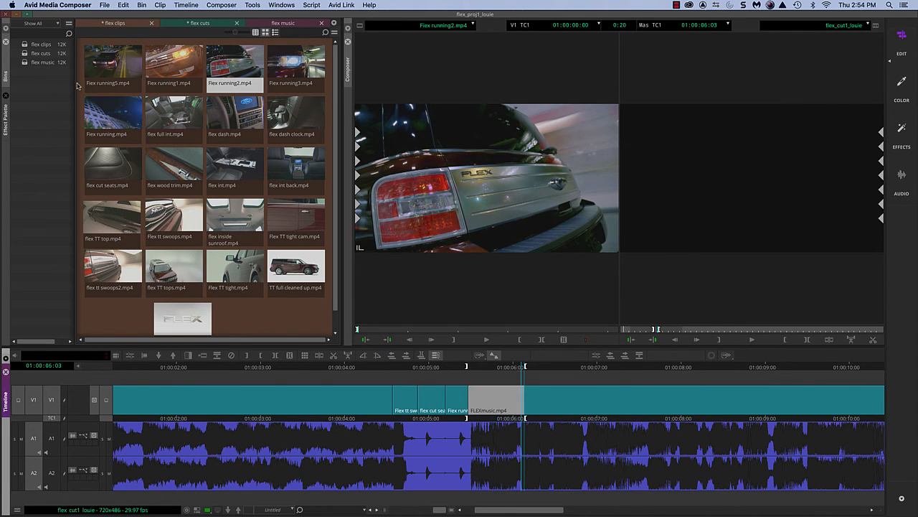
Load Flex running5.mp4 as the source, mark its IN at 01:00:01:04, and overwrite it into the marked range on V1.
double_click(102, 68)
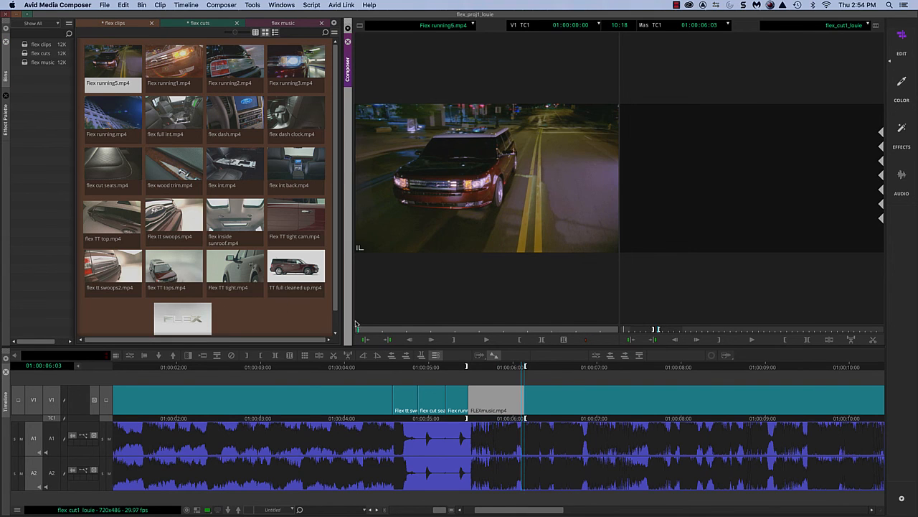
drag(356, 328, 384, 331)
key(b)
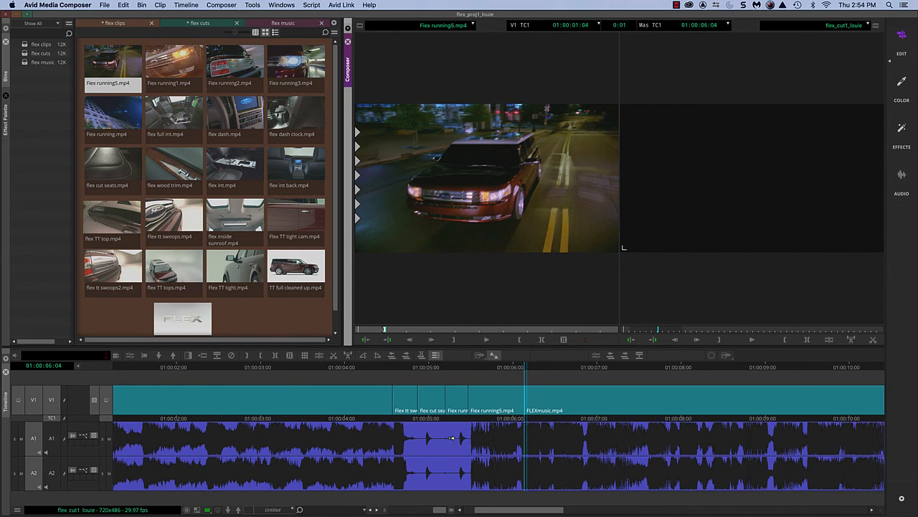
Play the sequence repeatedly from the opening shot through the quick cuts to check their timing against the music hits.
click(176, 367)
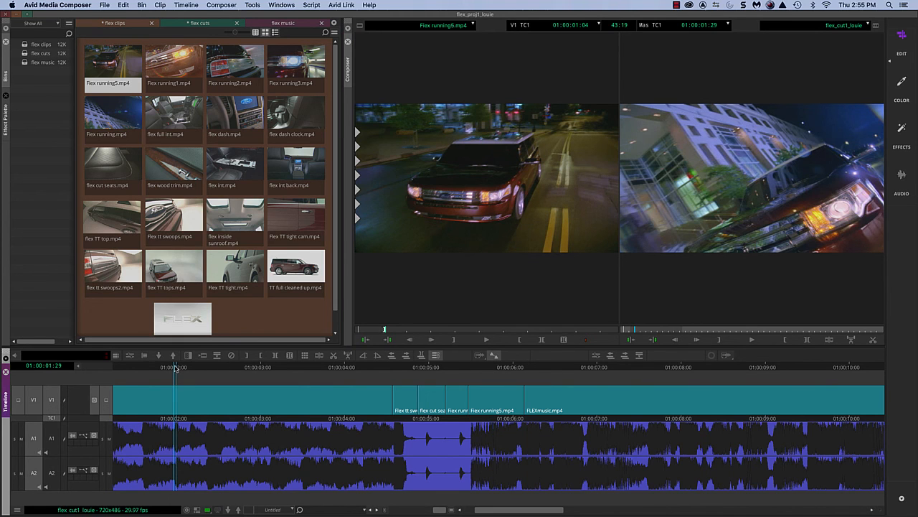
key(space)
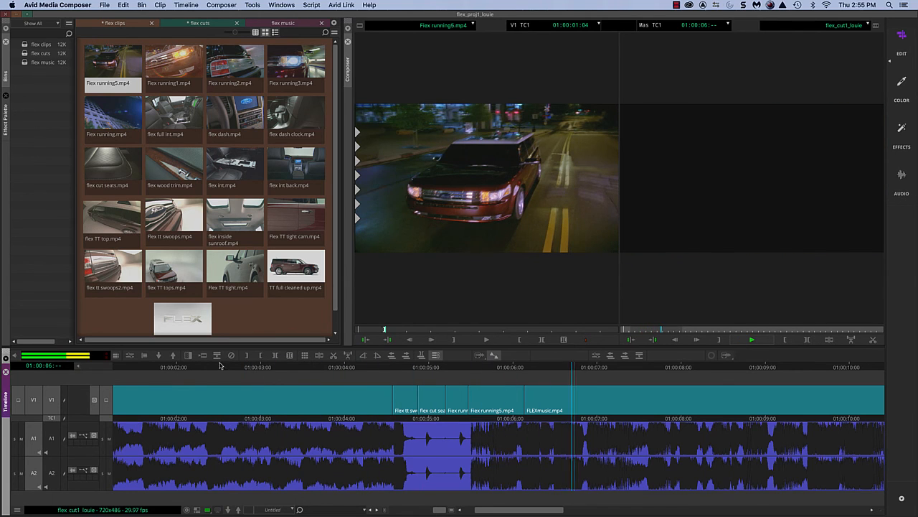
key(space)
click(256, 370)
key(space)
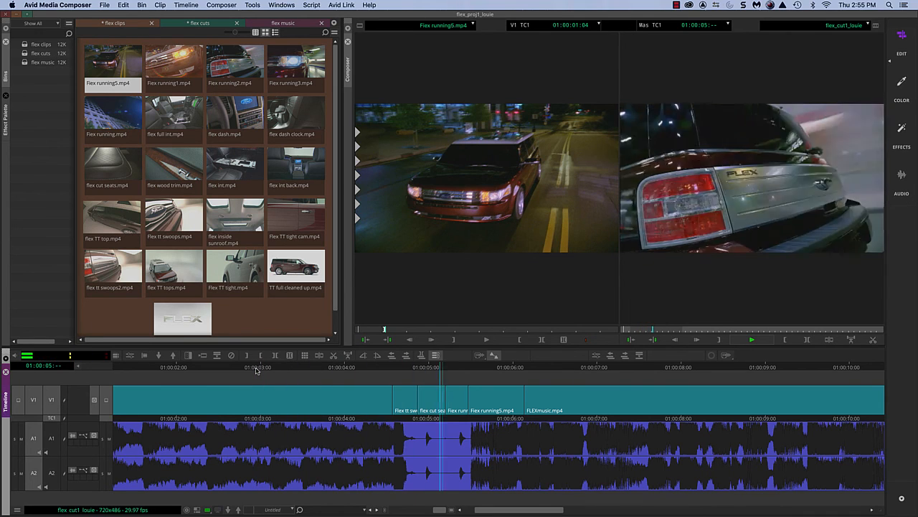
key(space)
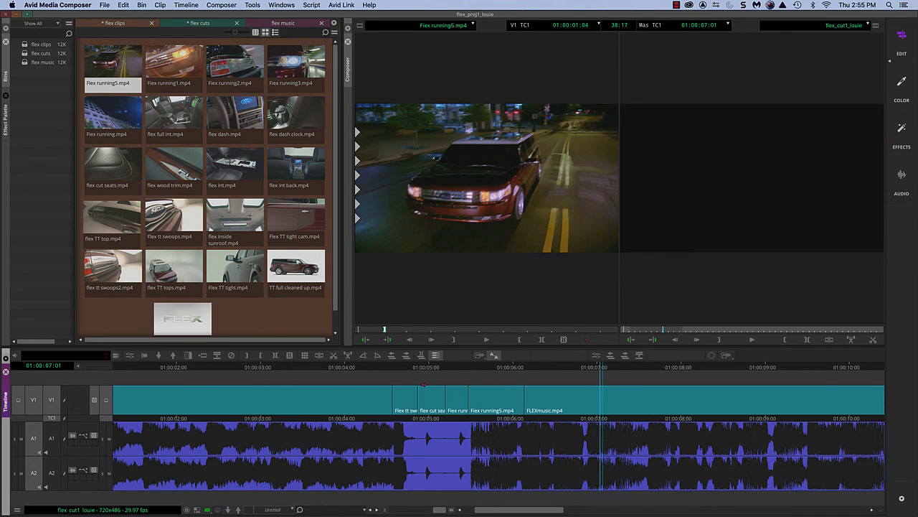
click(311, 386)
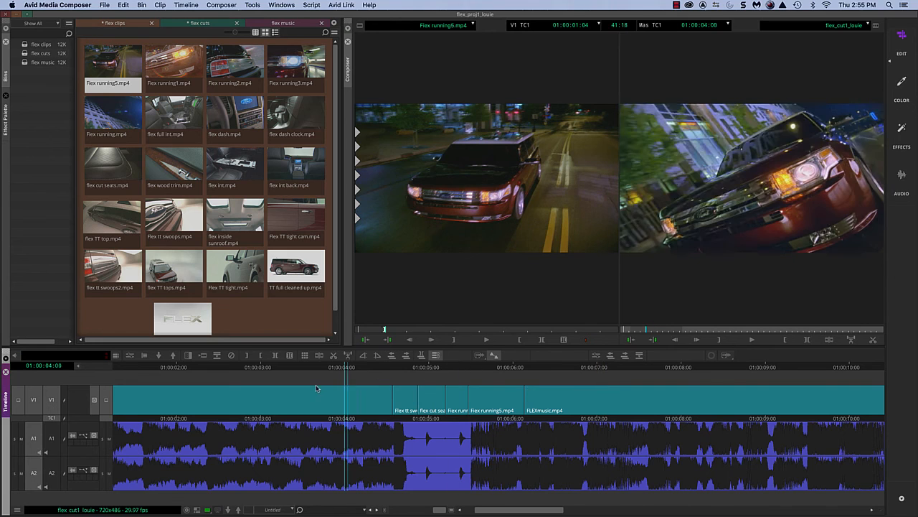
key(space)
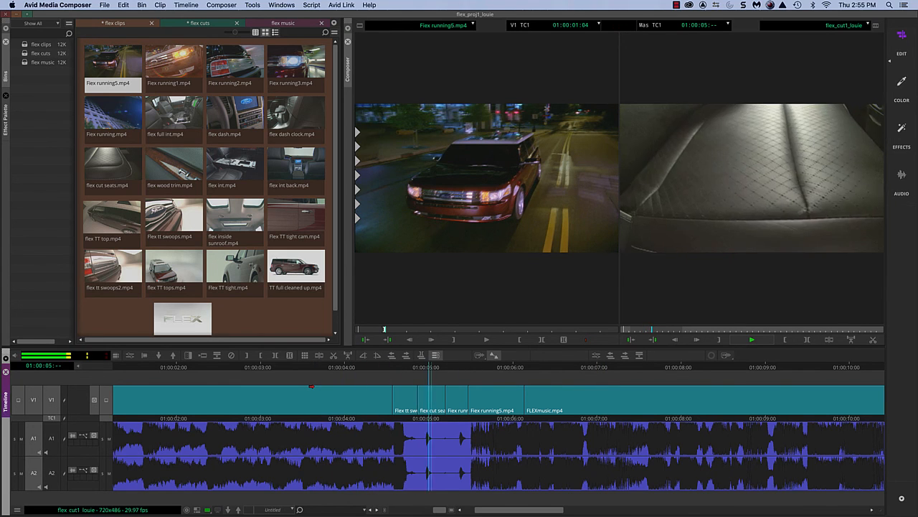
Scrub and play the sequence from the quick cuts past the end of Flex running5.mp4 to judge that shot's length against the music.
click(526, 382)
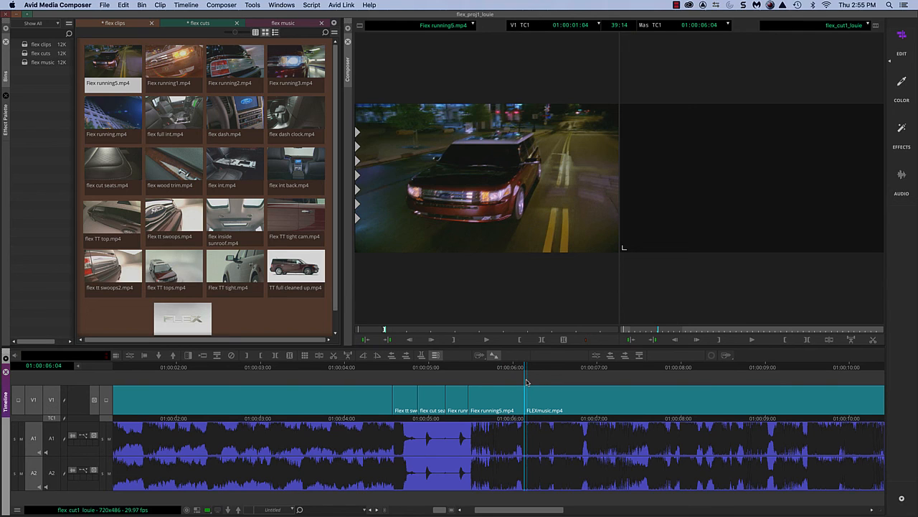
drag(368, 367, 490, 371)
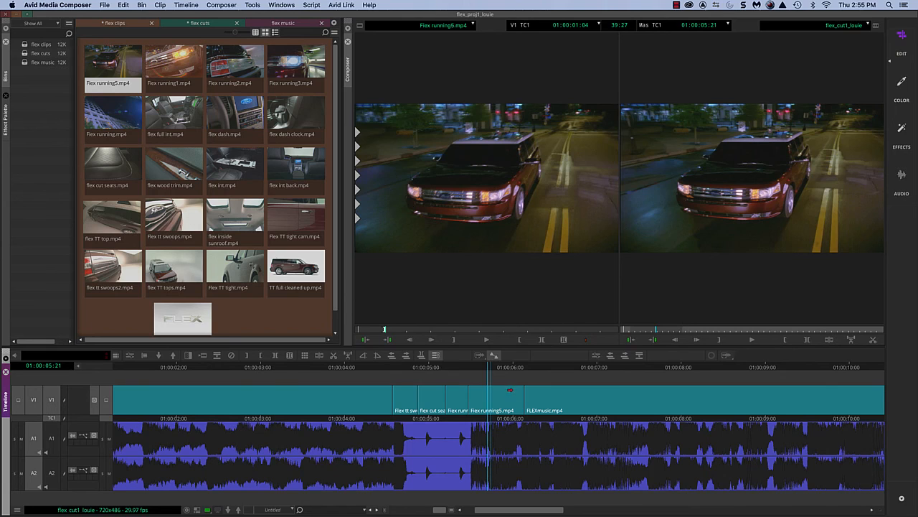
click(459, 368)
key(space)
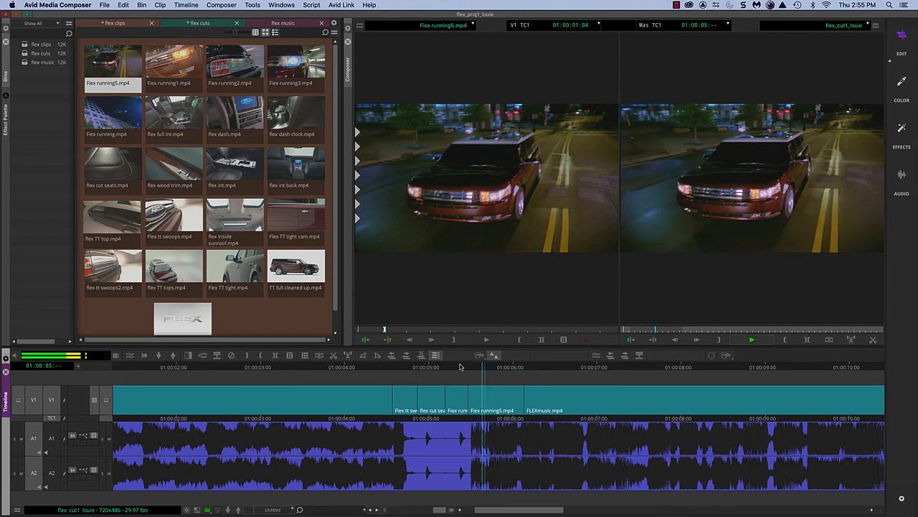
key(space)
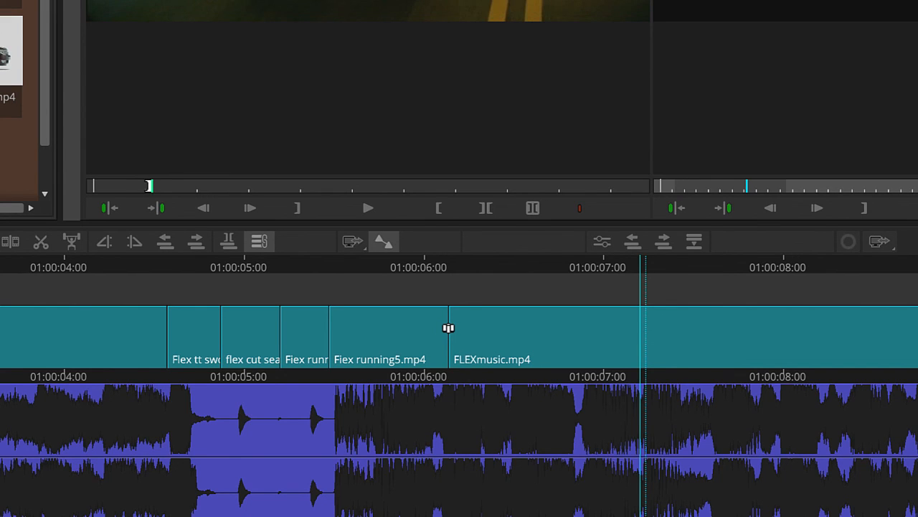
Extend the tail of Flex running5.mp4 on V1 by 36 frames with a dual-roller trim, and play back the lengthened shot.
drag(448, 328, 665, 332)
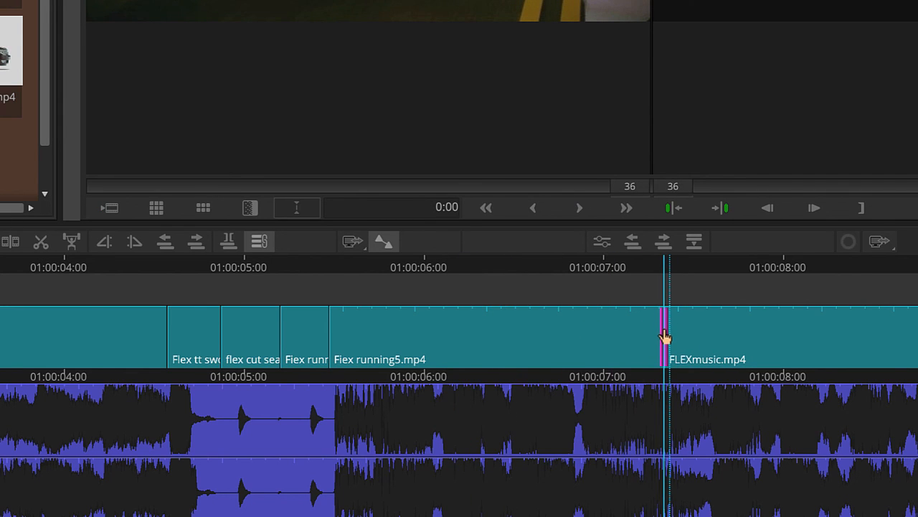
click(263, 272)
key(space)
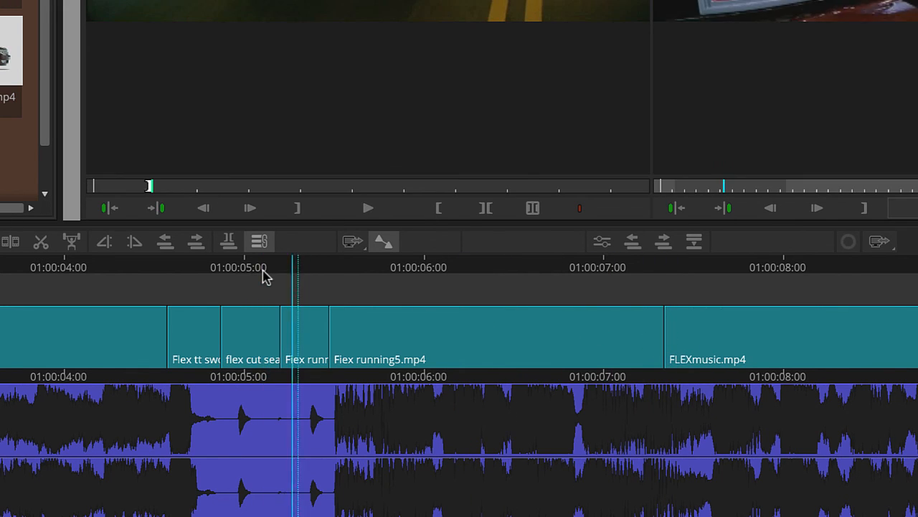